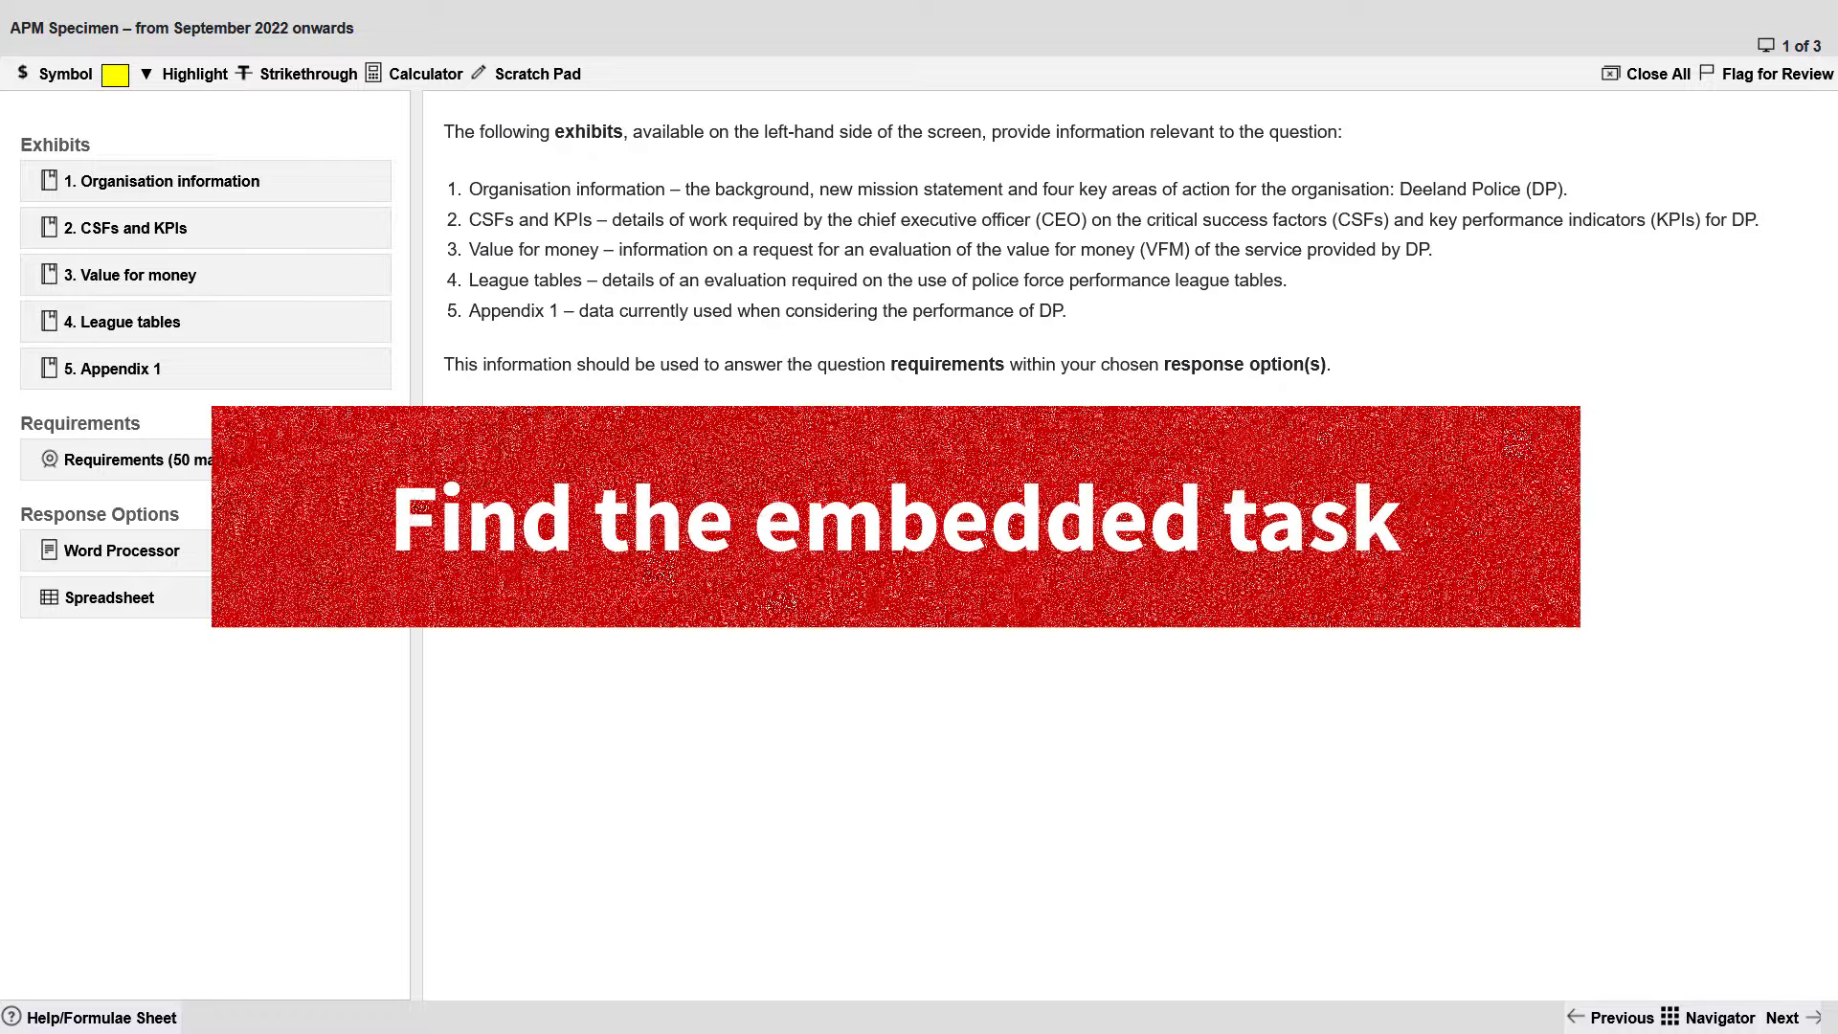
Review requirement (iii) on league tables in a widened Requirements window, then close it
{"action": "left_click", "coordinate": [199, 464]}
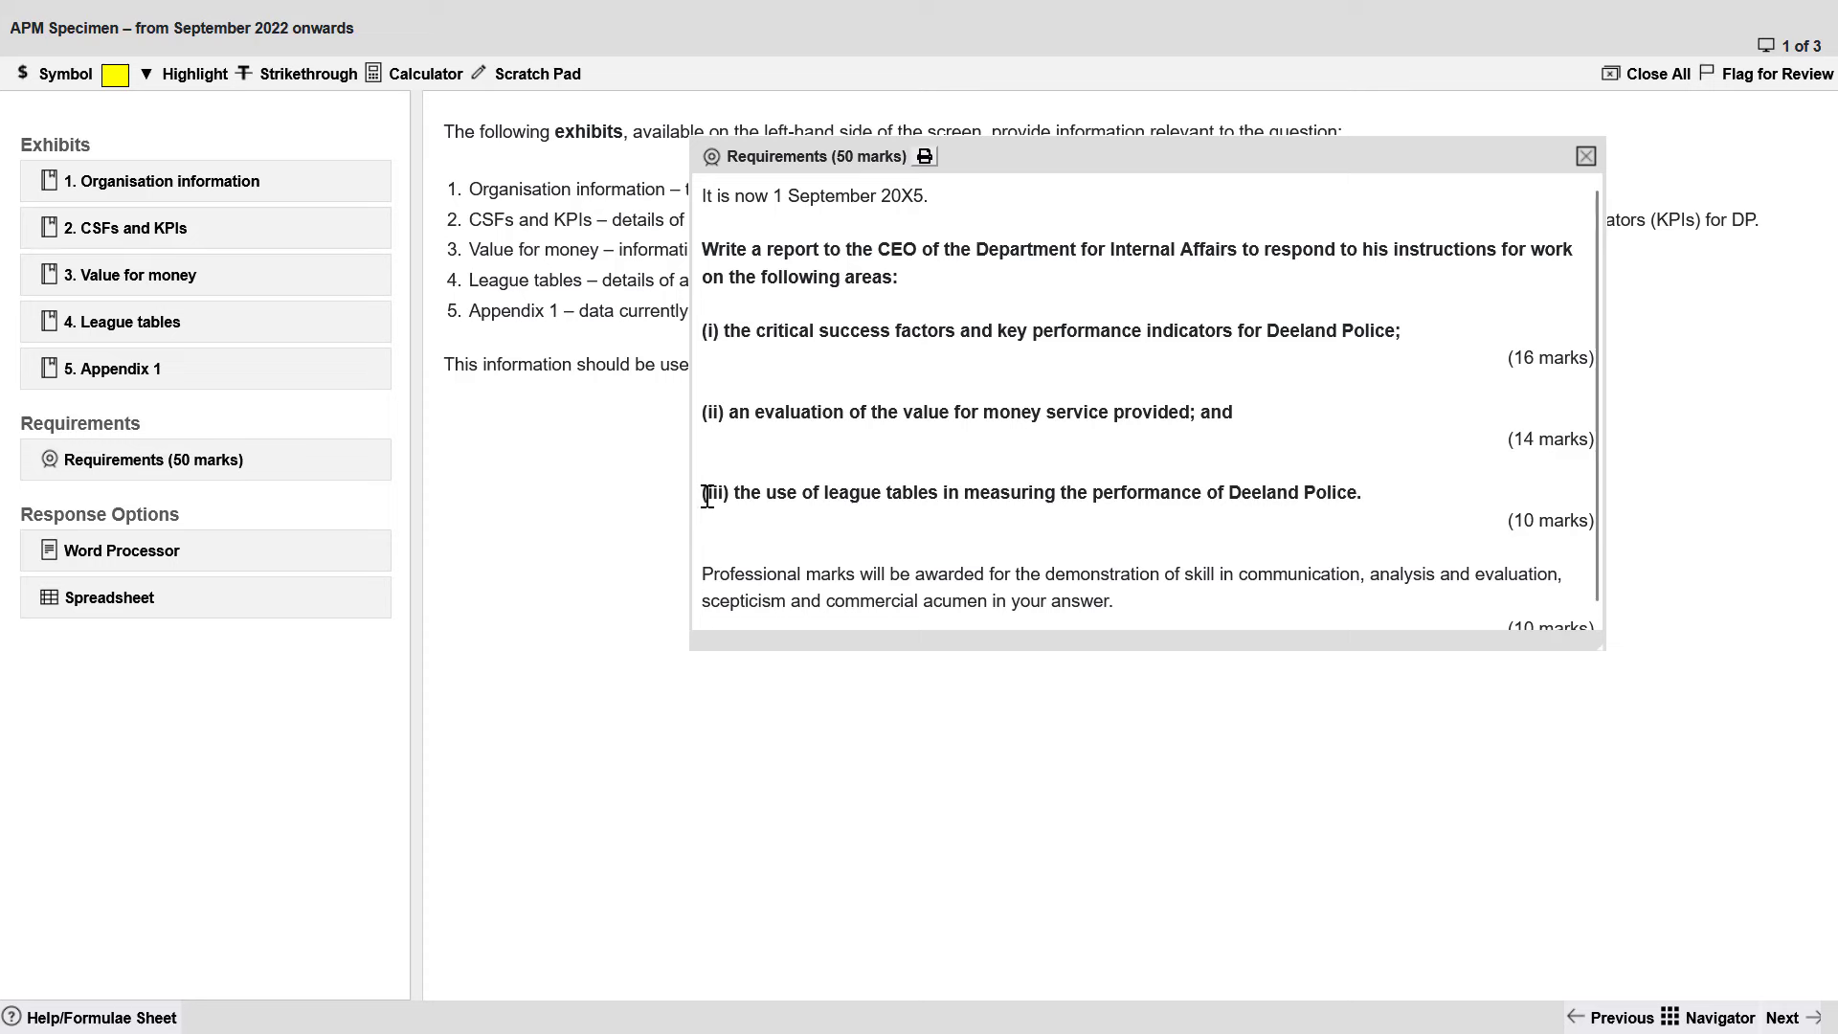
{"action": "left_click_drag", "start_coordinate": [1592, 641], "coordinate": [1714, 675]}
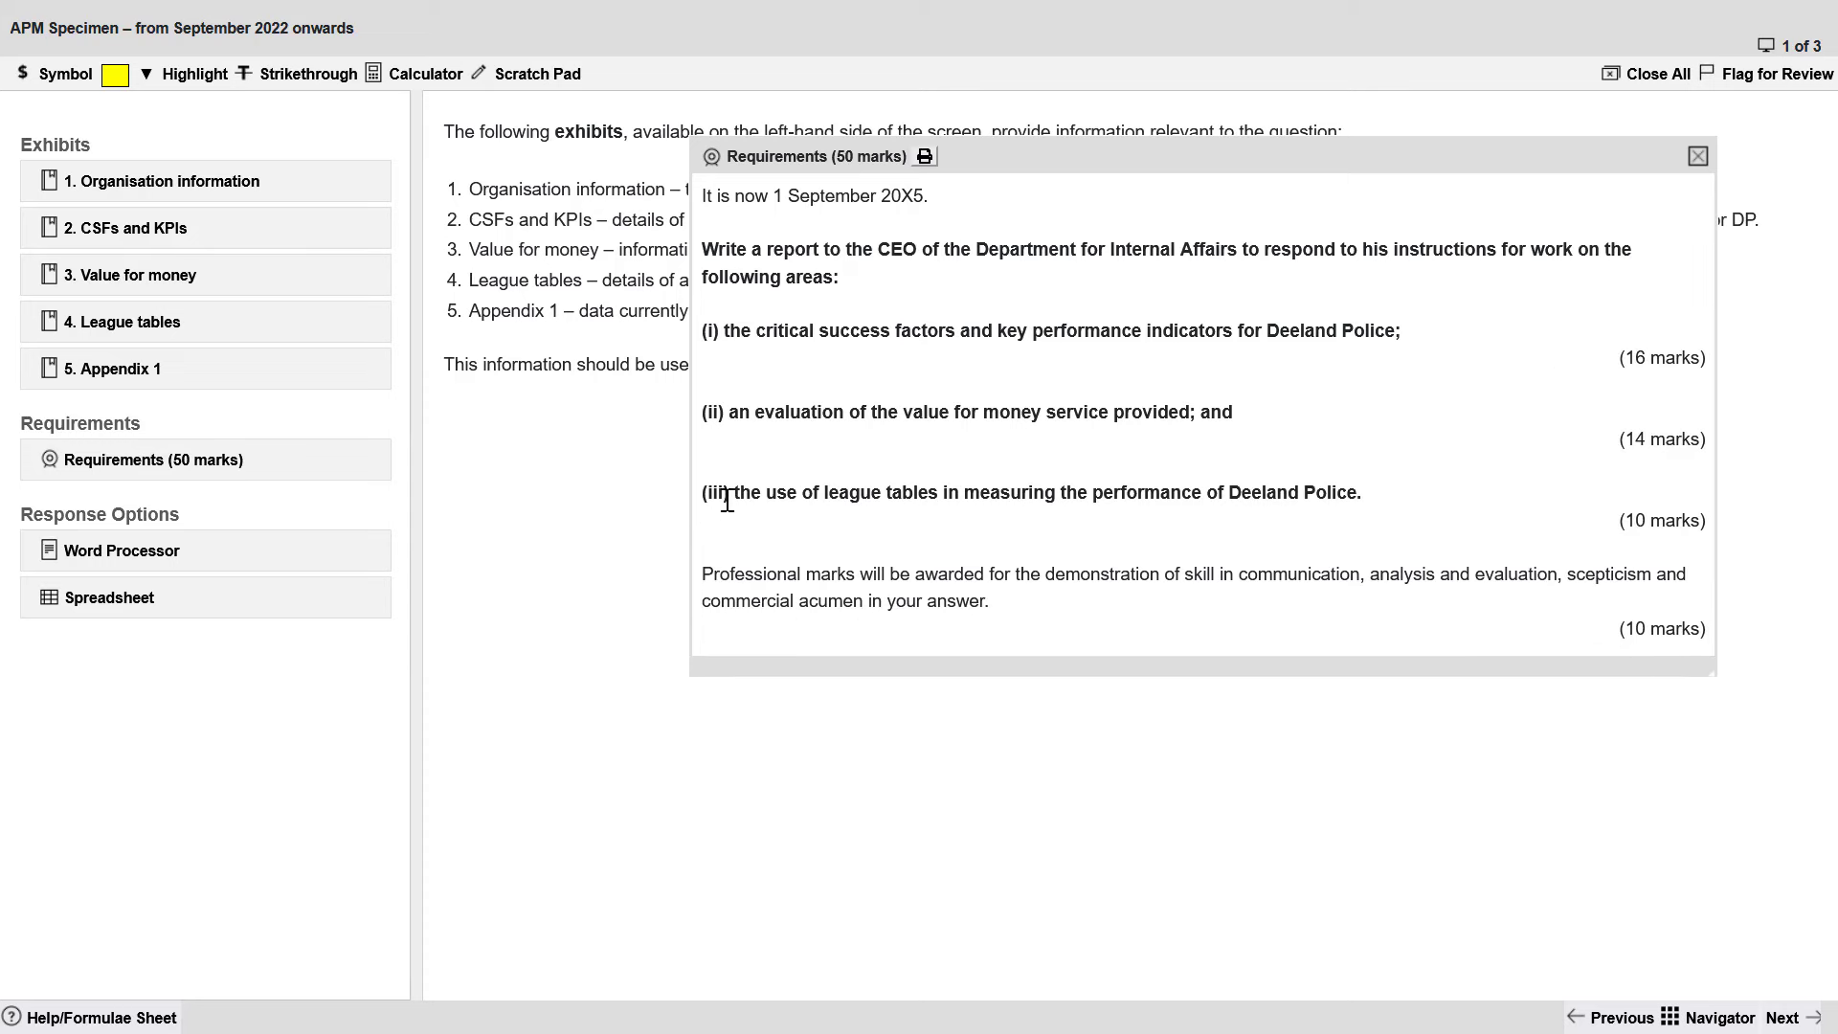
{"action": "left_click_drag", "start_coordinate": [738, 500], "coordinate": [1703, 524]}
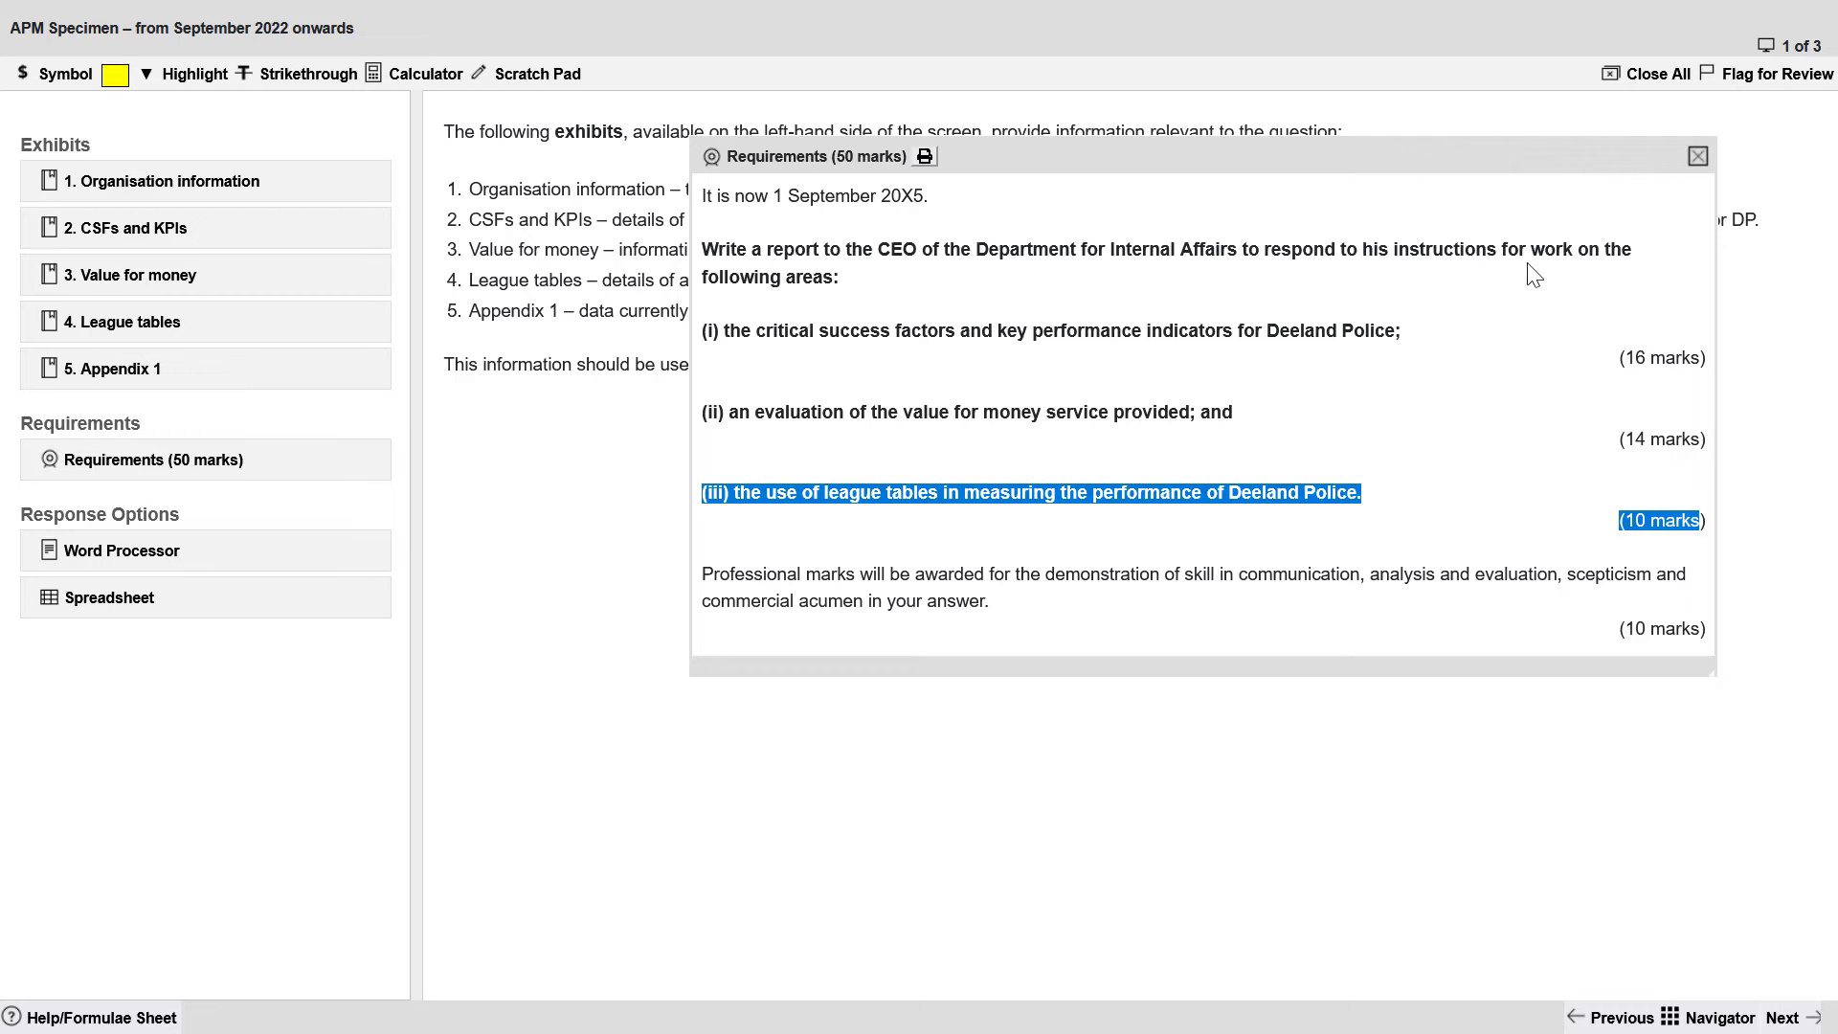
{"action": "left_click", "coordinate": [1698, 157]}
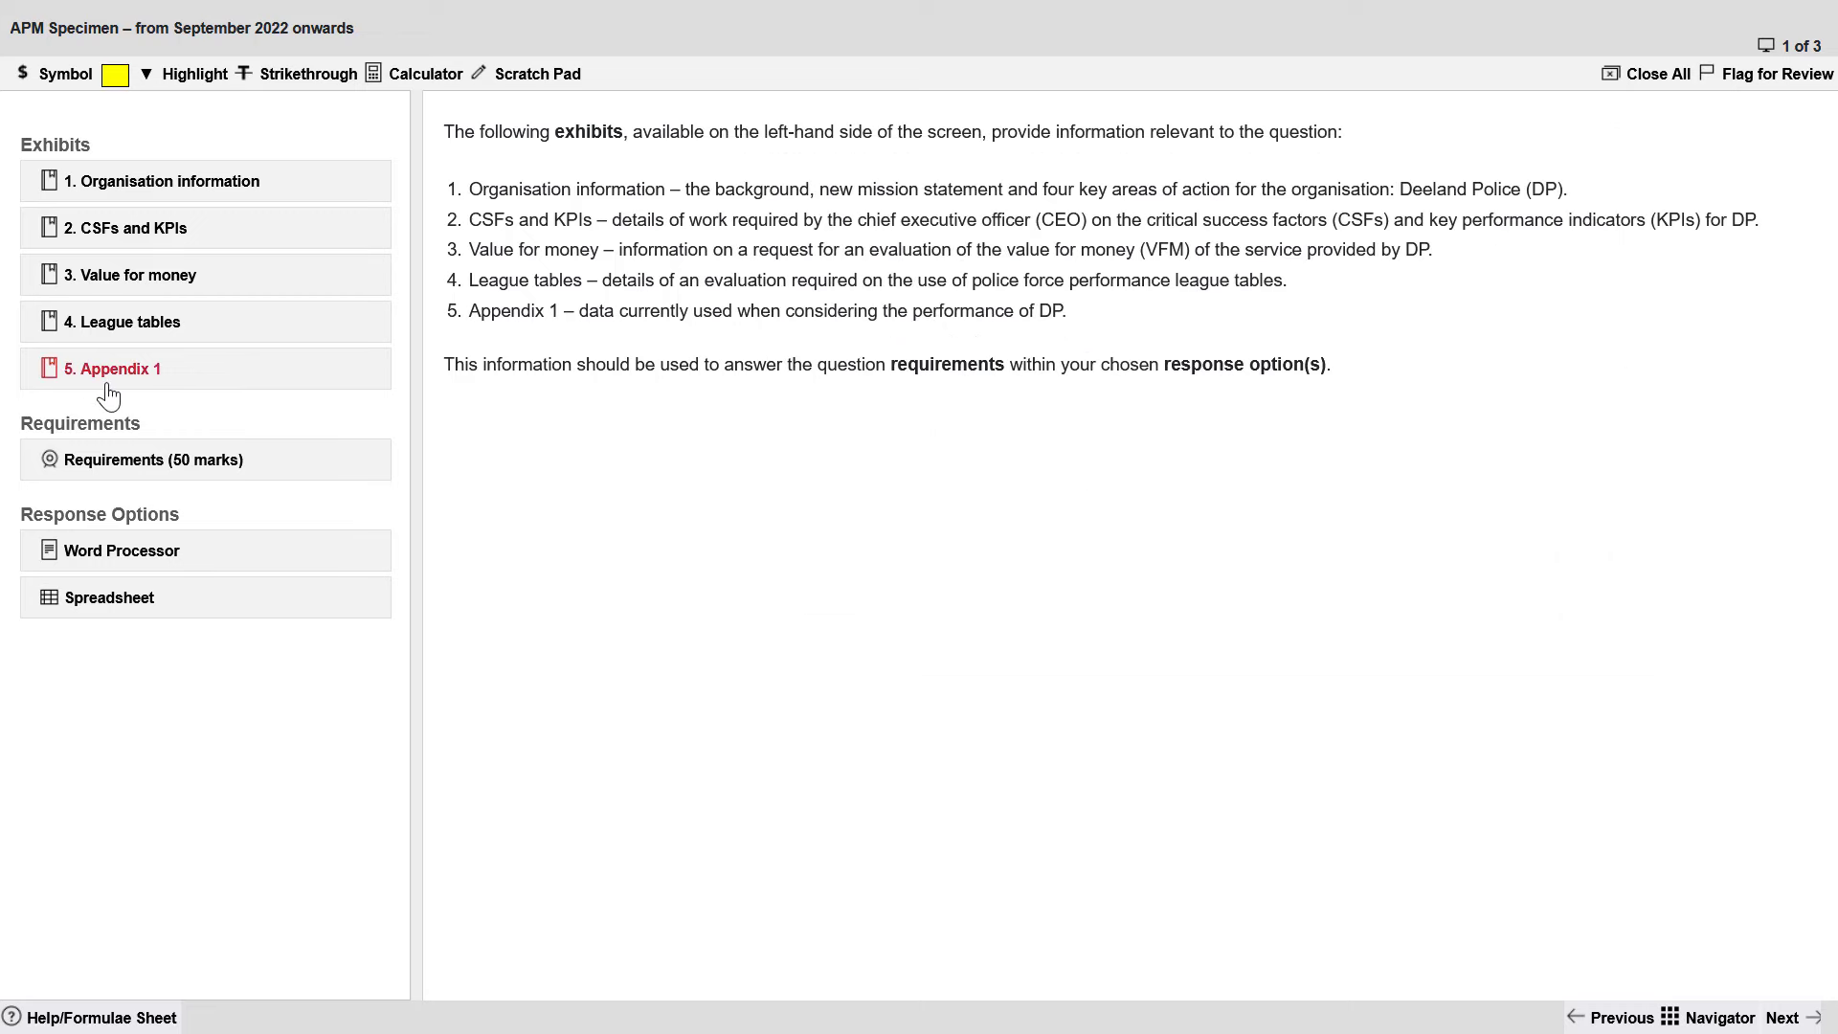
Place the 4. League tables exhibit beside the reopened Requirements (50 marks) window
{"action": "left_click", "coordinate": [132, 330]}
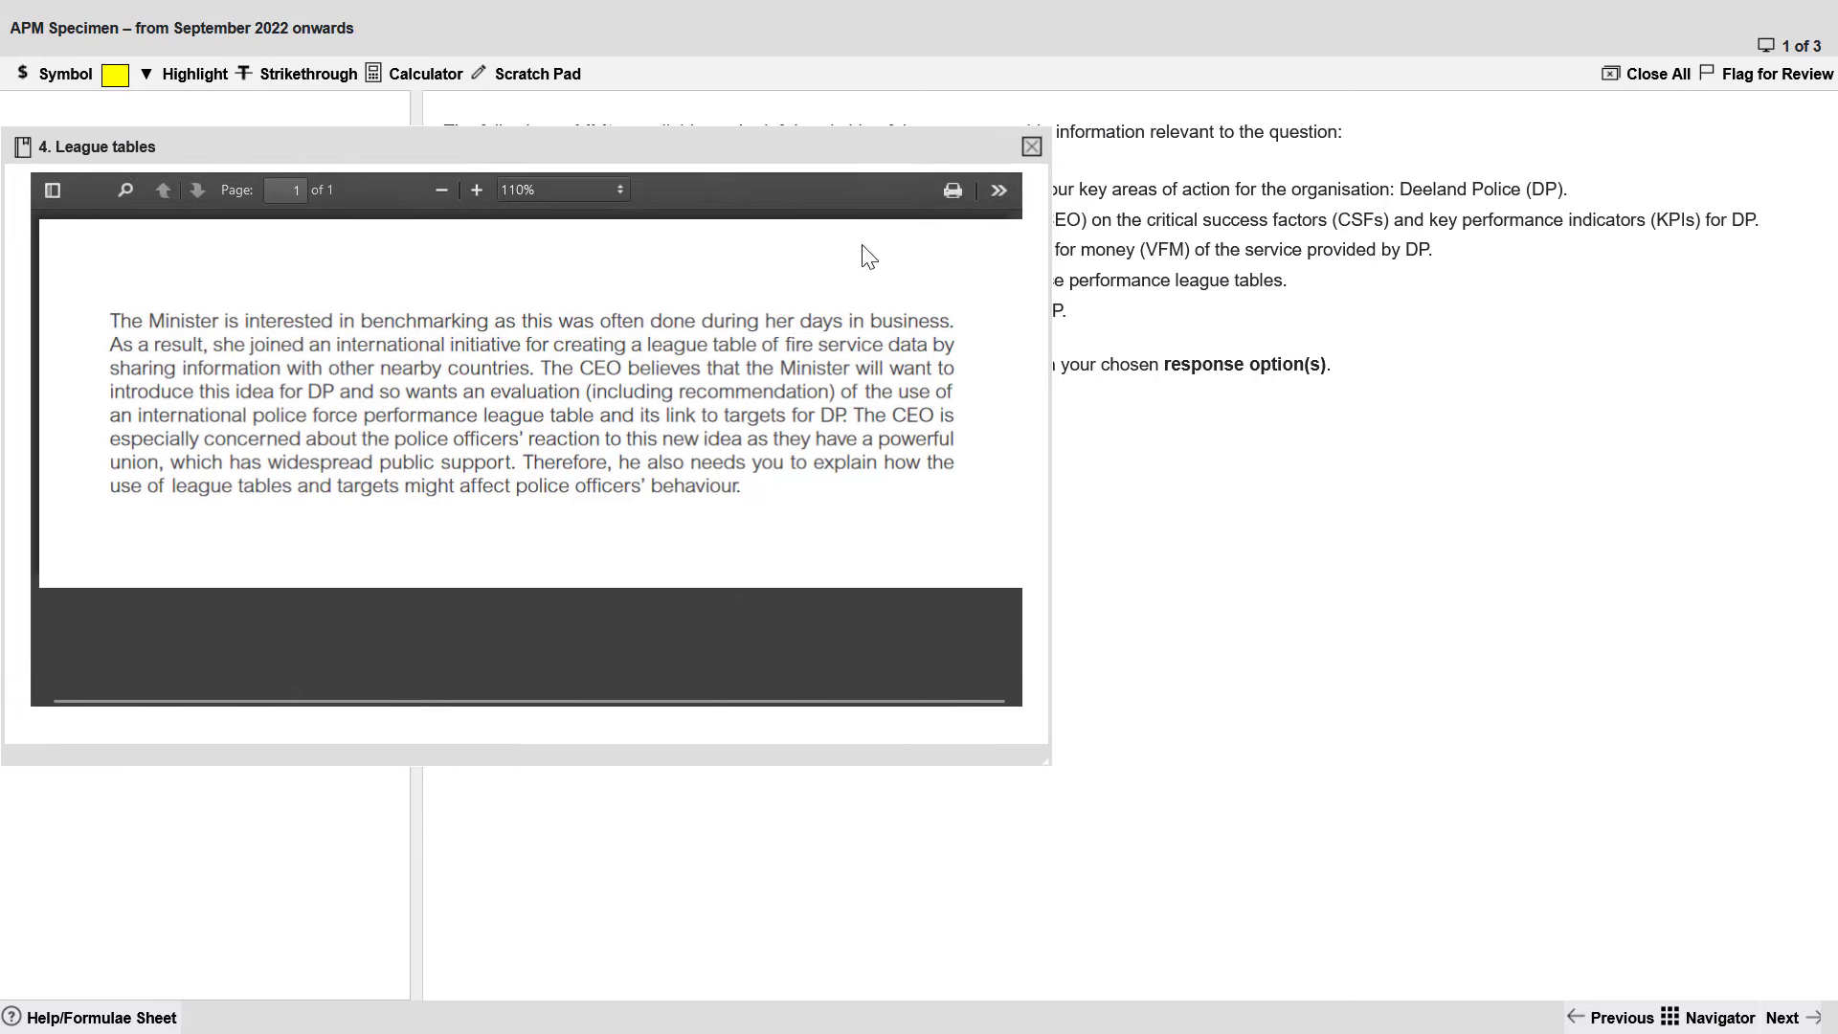
{"action": "left_click_drag", "start_coordinate": [812, 151], "coordinate": [987, 343]}
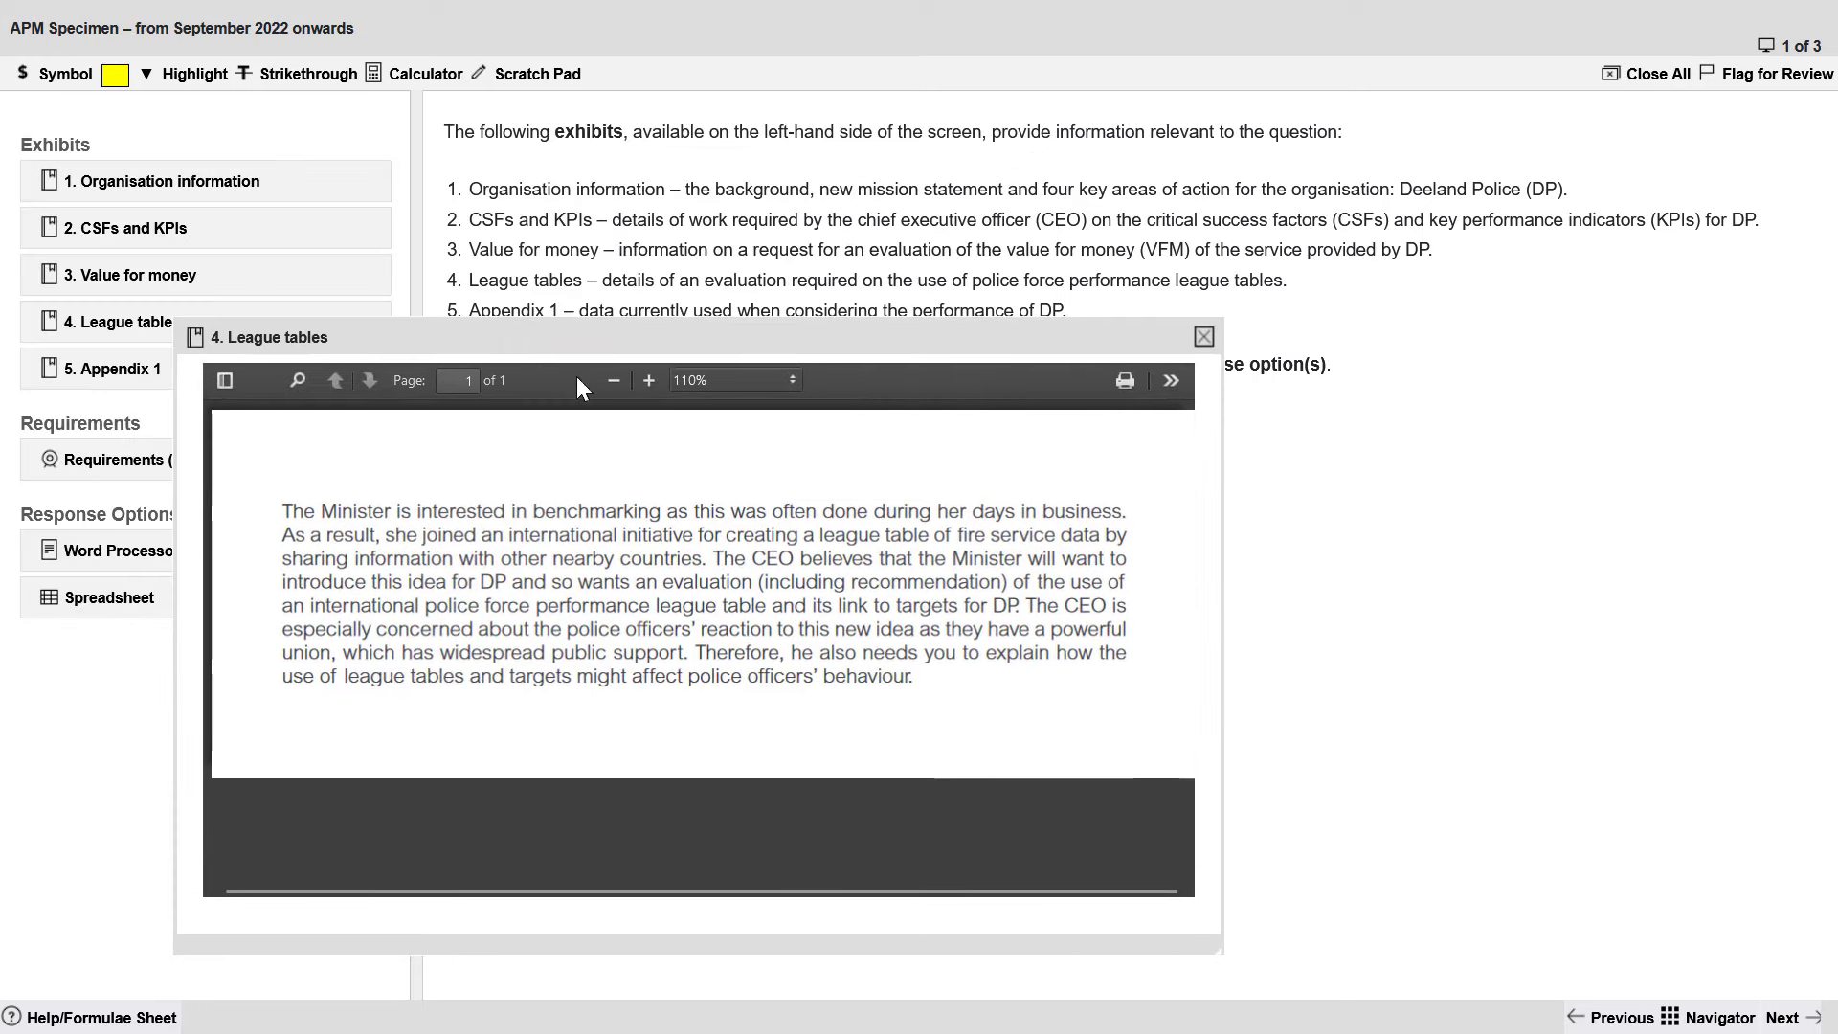
{"action": "left_click", "coordinate": [158, 458]}
{"action": "left_click_drag", "start_coordinate": [531, 343], "coordinate": [1359, 335]}
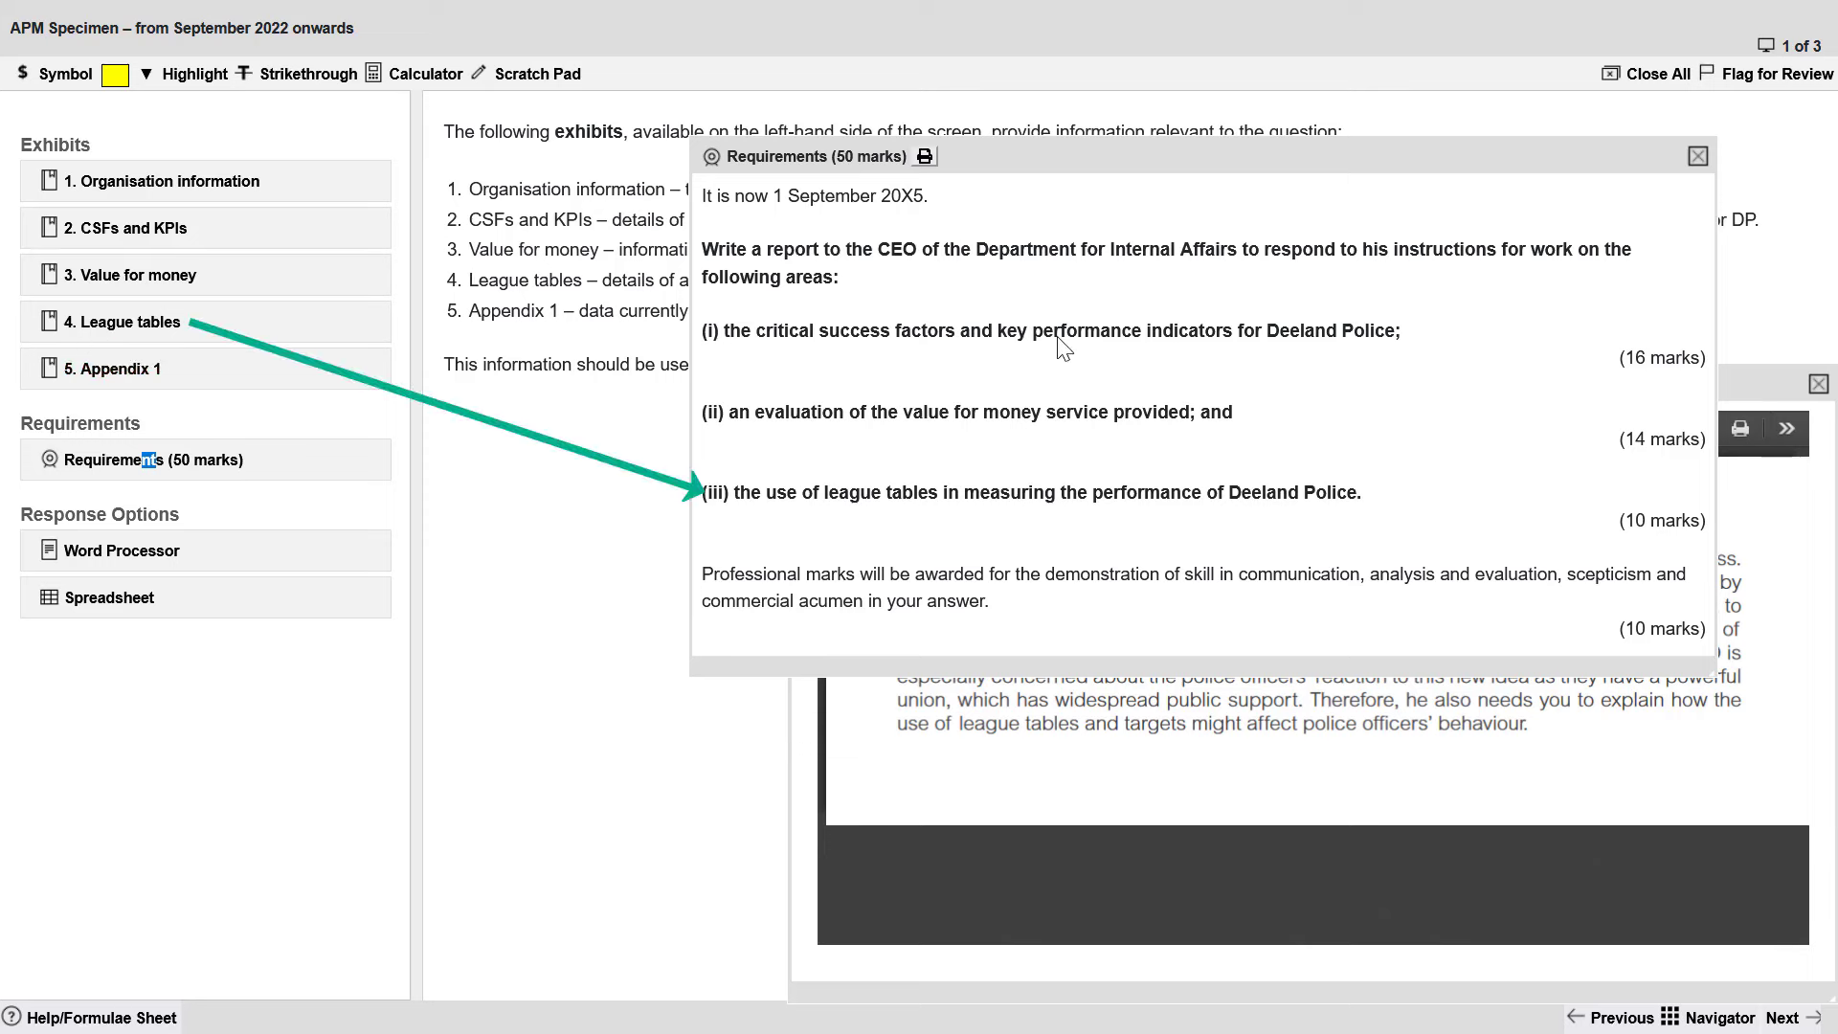
Bring the League tables exhibit to the front, moved up-left and enlarged
{"action": "left_click", "coordinate": [182, 330]}
{"action": "left_click_drag", "start_coordinate": [1158, 383], "coordinate": [652, 123]}
{"action": "left_click_drag", "start_coordinate": [1324, 739], "coordinate": [1442, 762]}
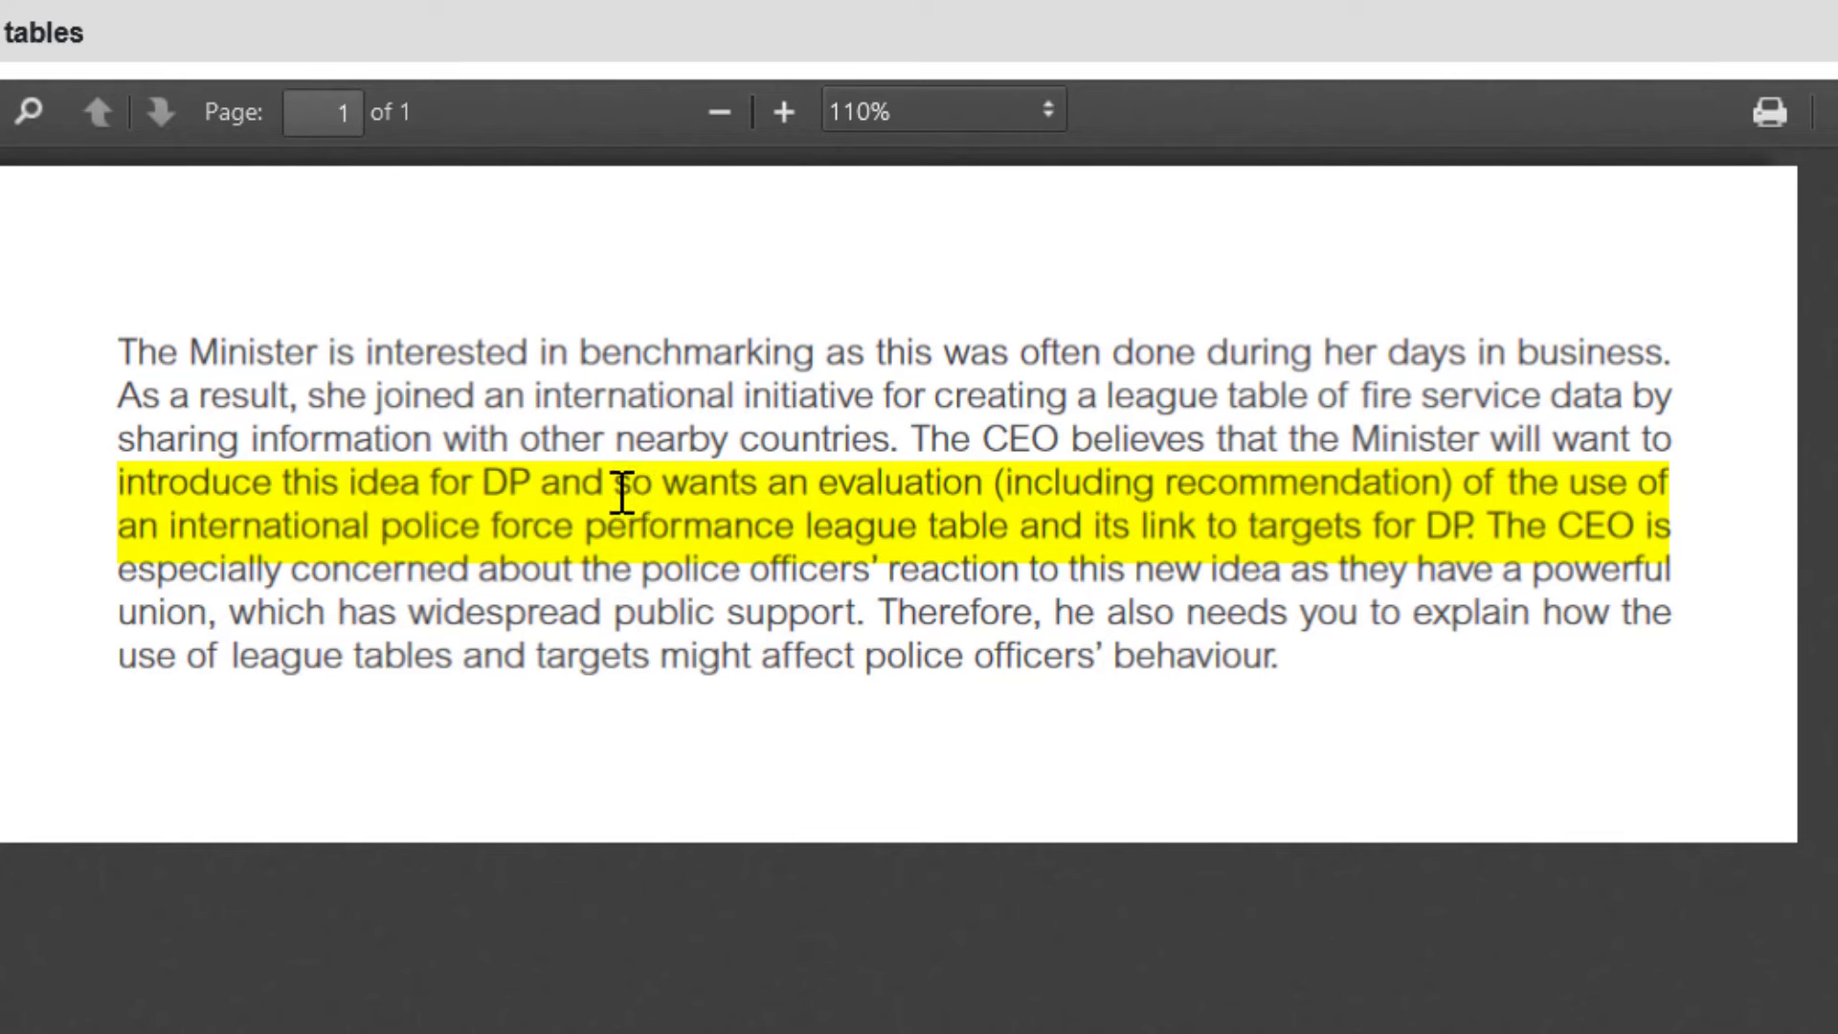
Highlight the Minister's request for an evaluation with recommendation and the sentence on officers' behaviour
{"action": "left_click_drag", "start_coordinate": [618, 483], "coordinate": [1473, 525]}
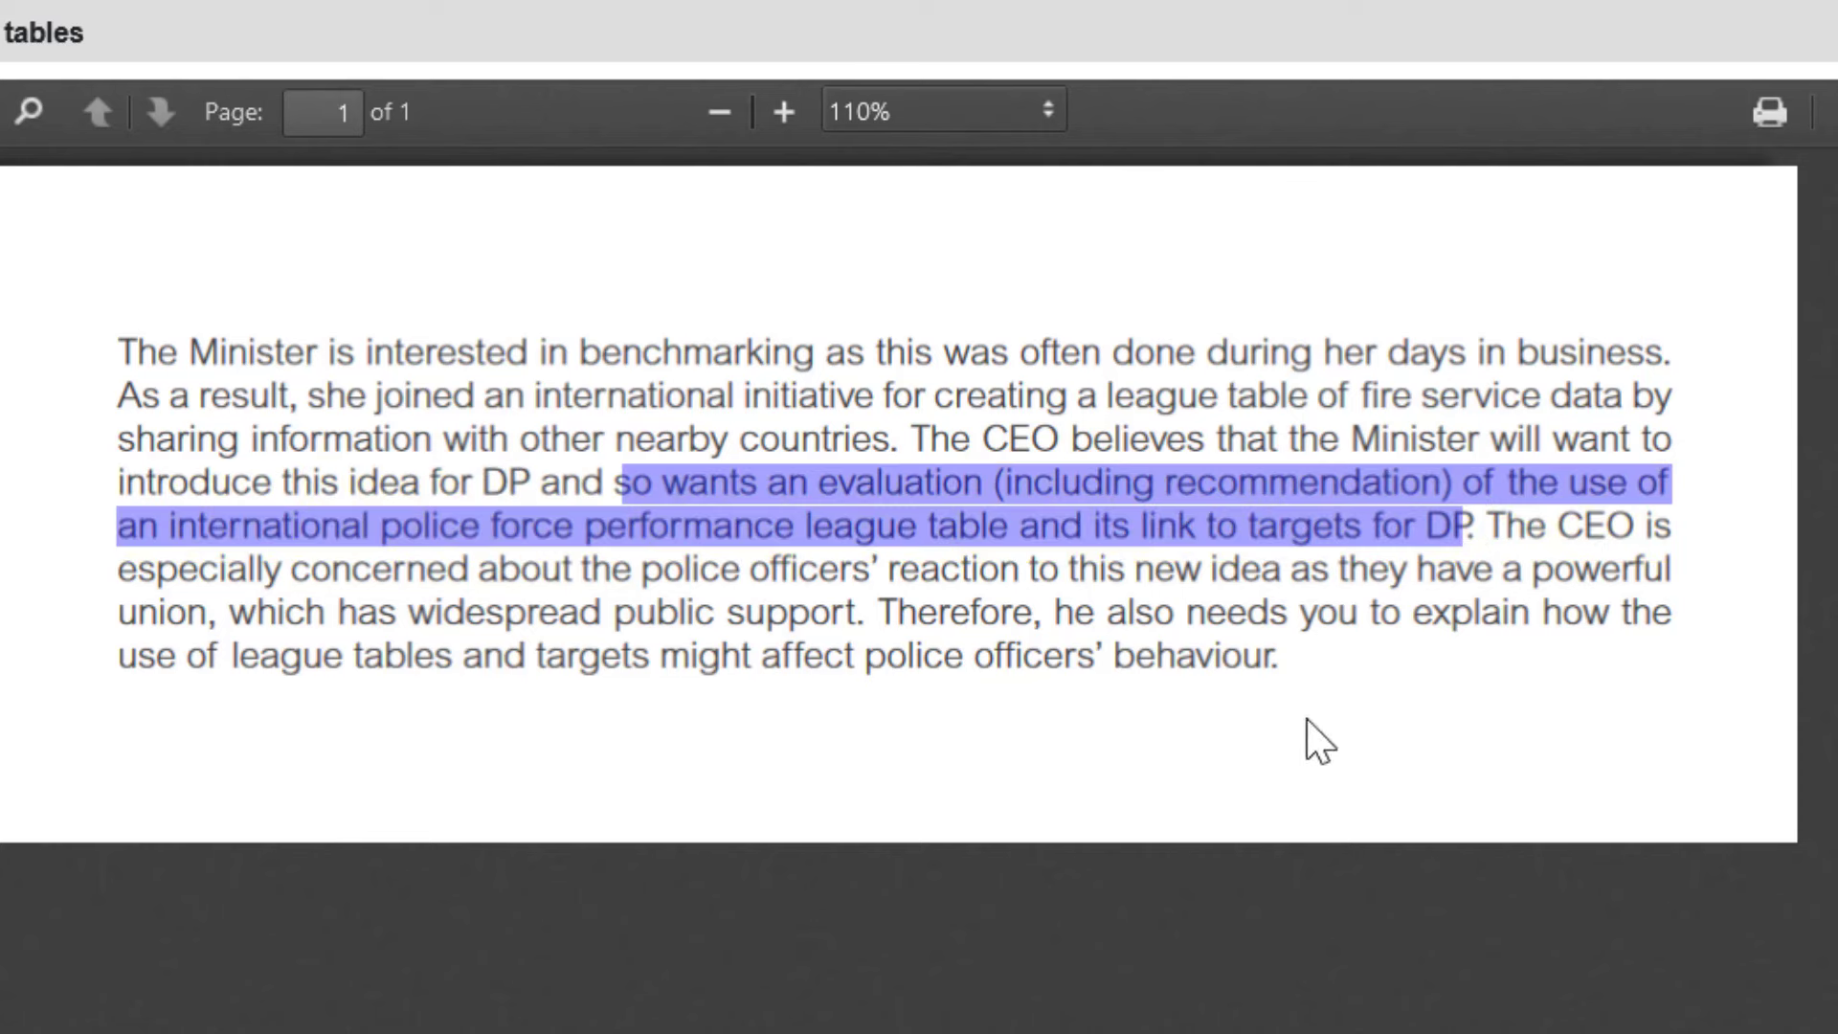
{"action": "left_click", "coordinate": [1232, 668]}
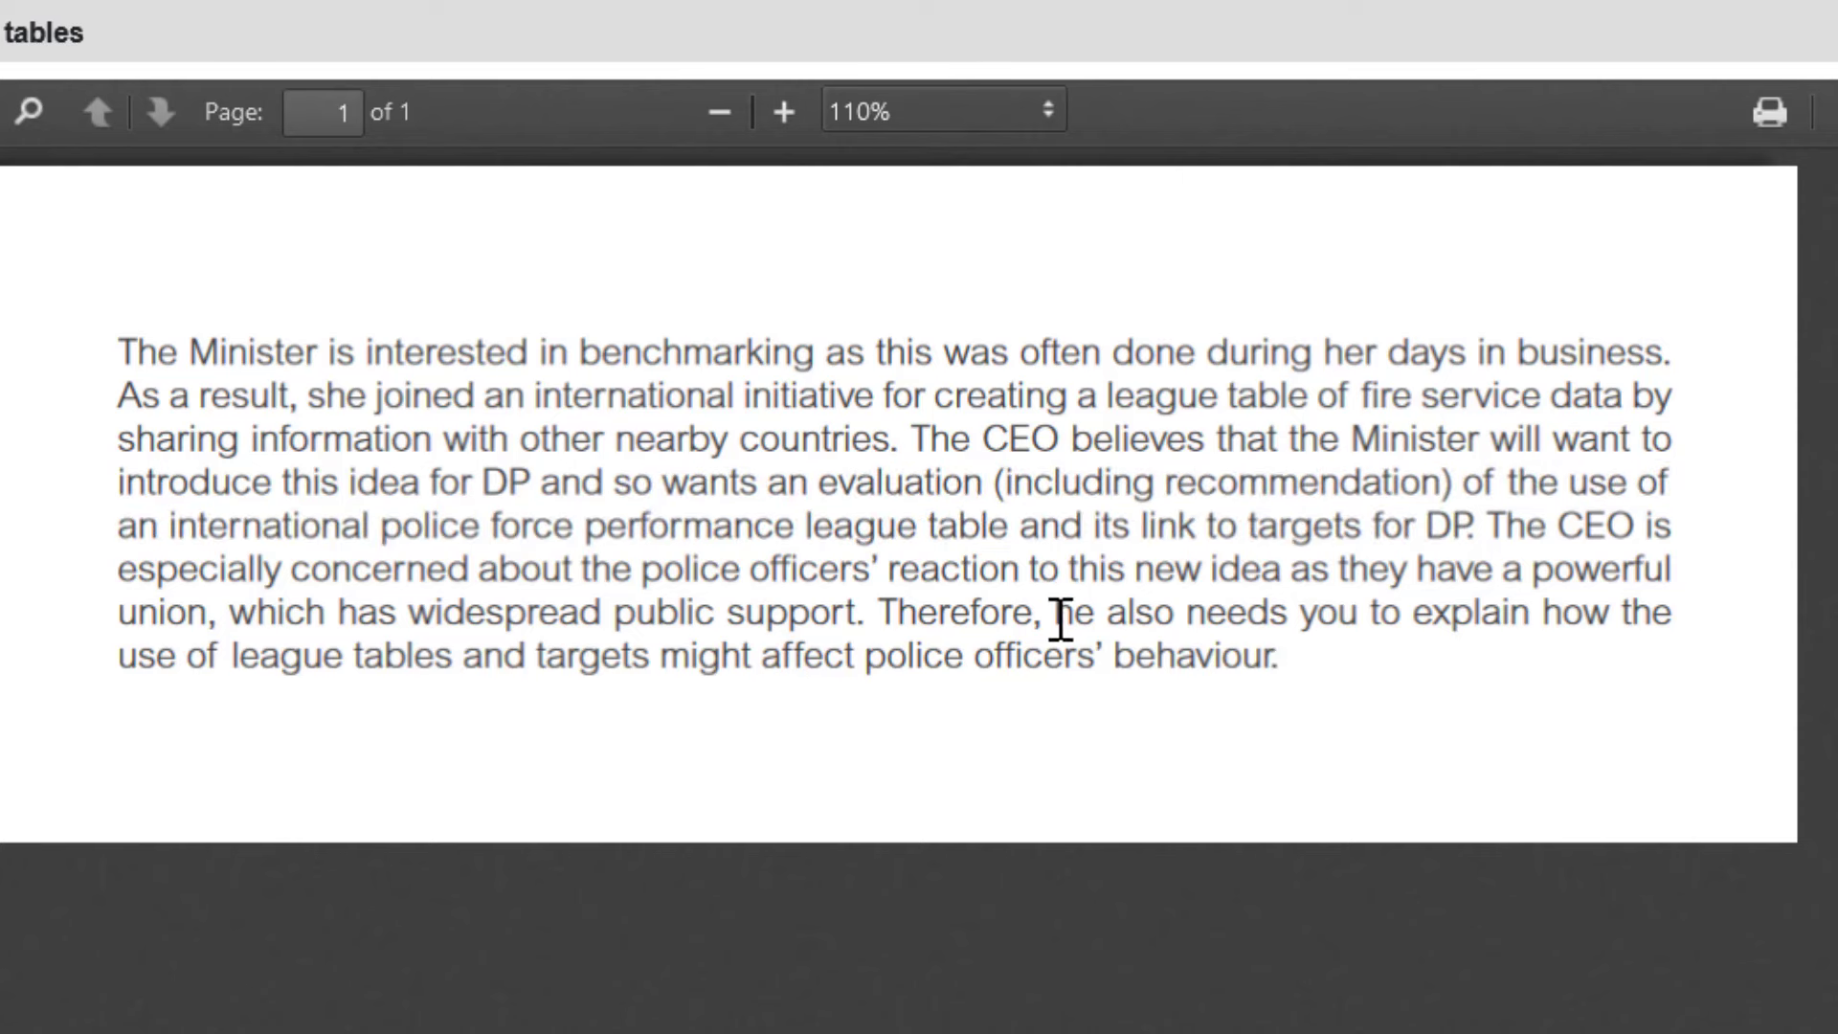
{"action": "left_click_drag", "start_coordinate": [1053, 614], "coordinate": [1284, 648]}
{"action": "left_click", "coordinate": [1224, 741]}
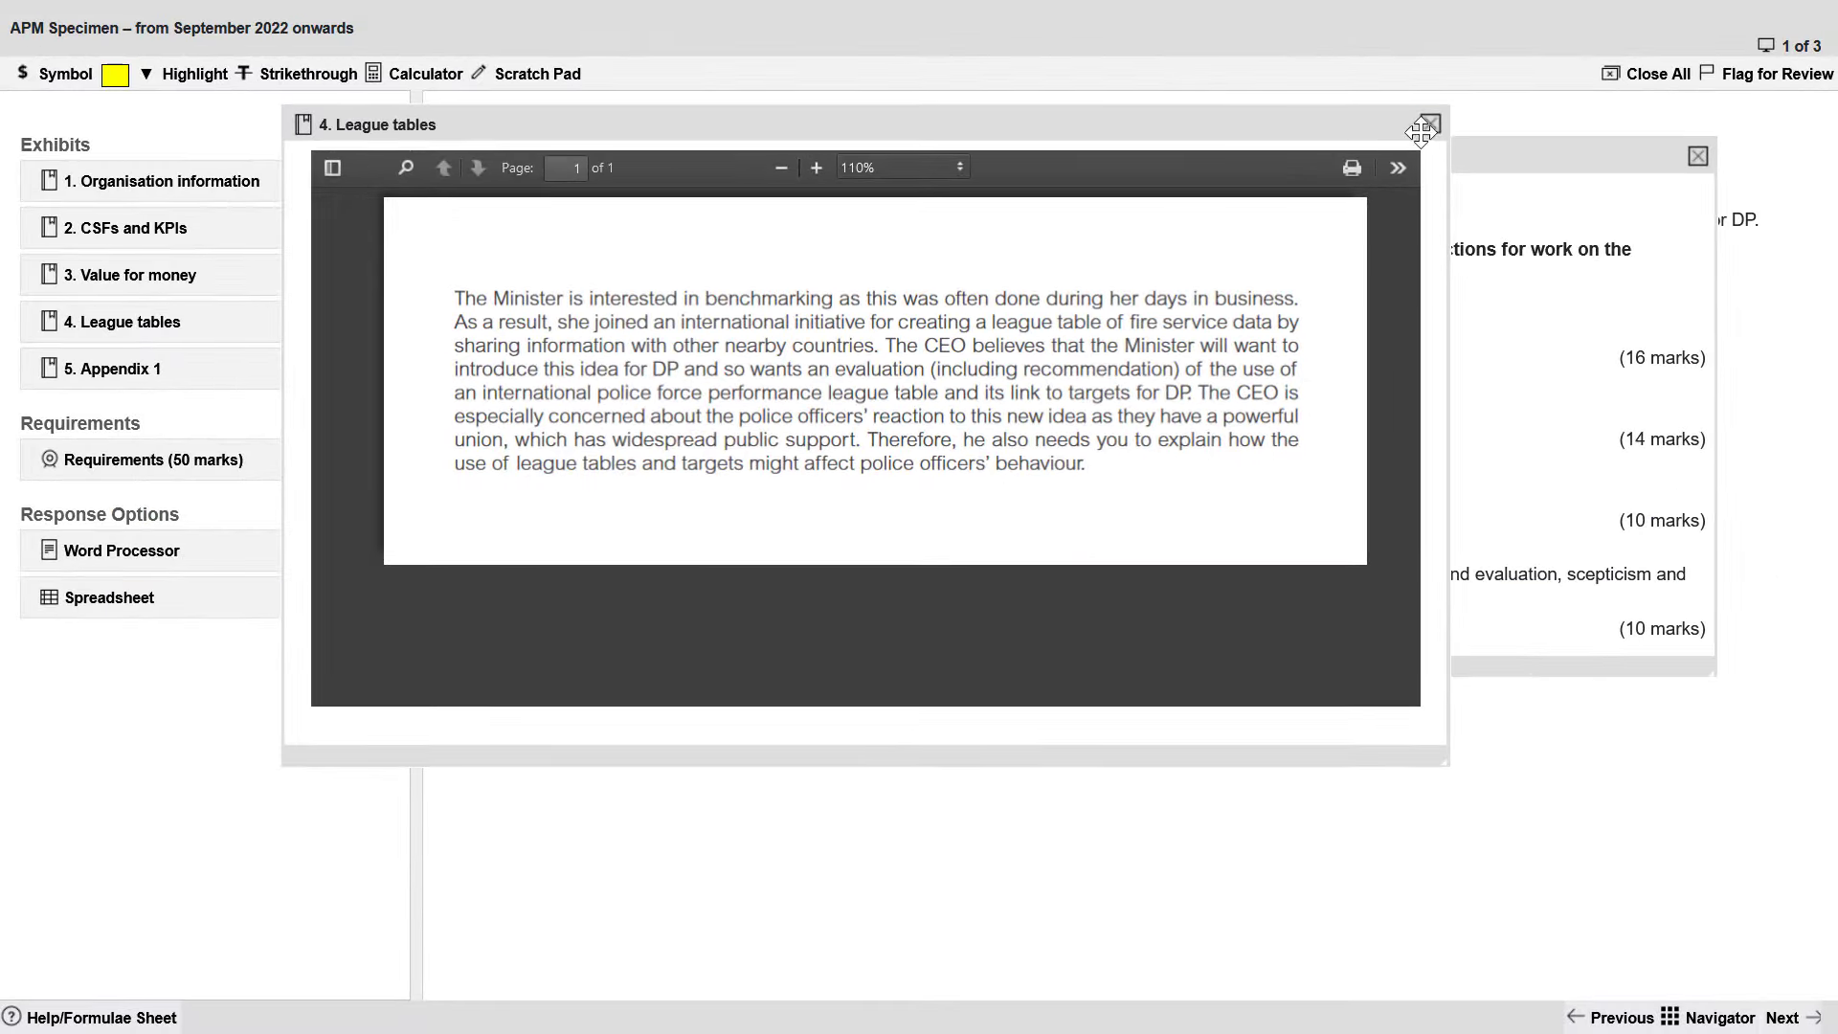
Close the exhibit, then move, enlarge and scroll the Word Processor answer to its bottom
{"action": "left_click", "coordinate": [1428, 125]}
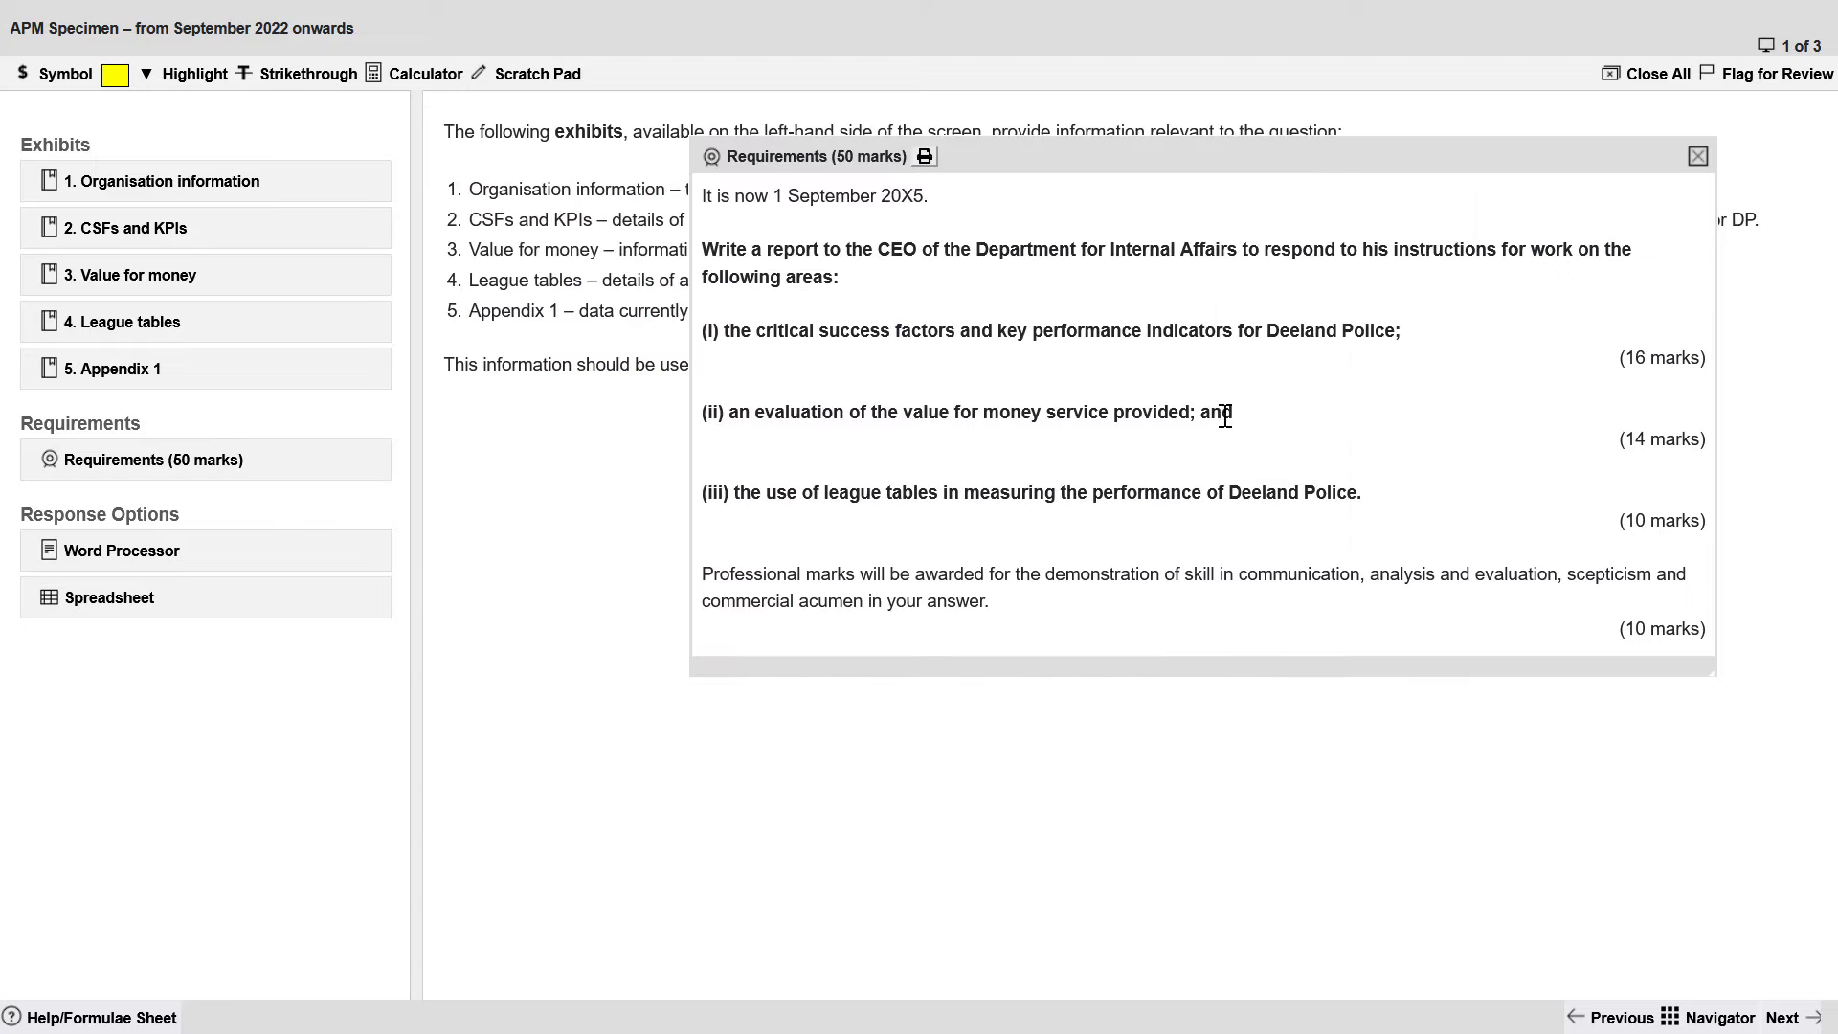
{"action": "left_click", "coordinate": [134, 554]}
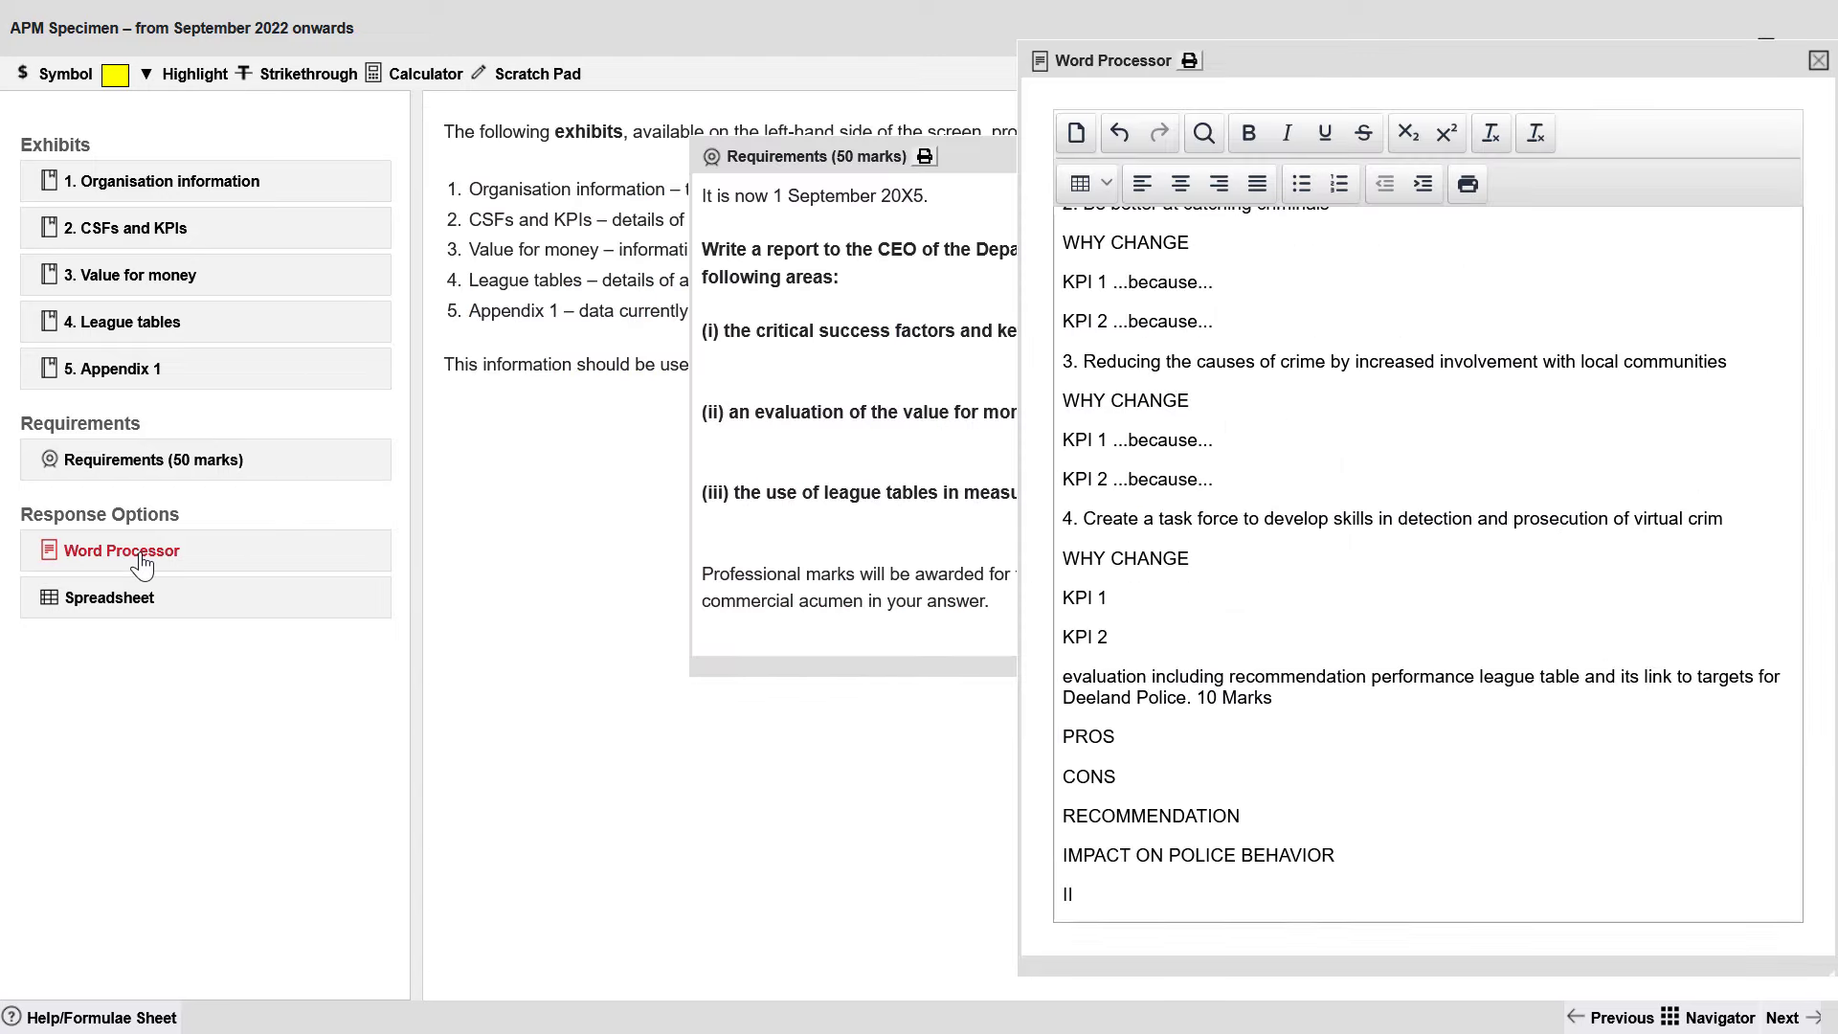
{"action": "left_click_drag", "start_coordinate": [1474, 57], "coordinate": [1248, 38]}
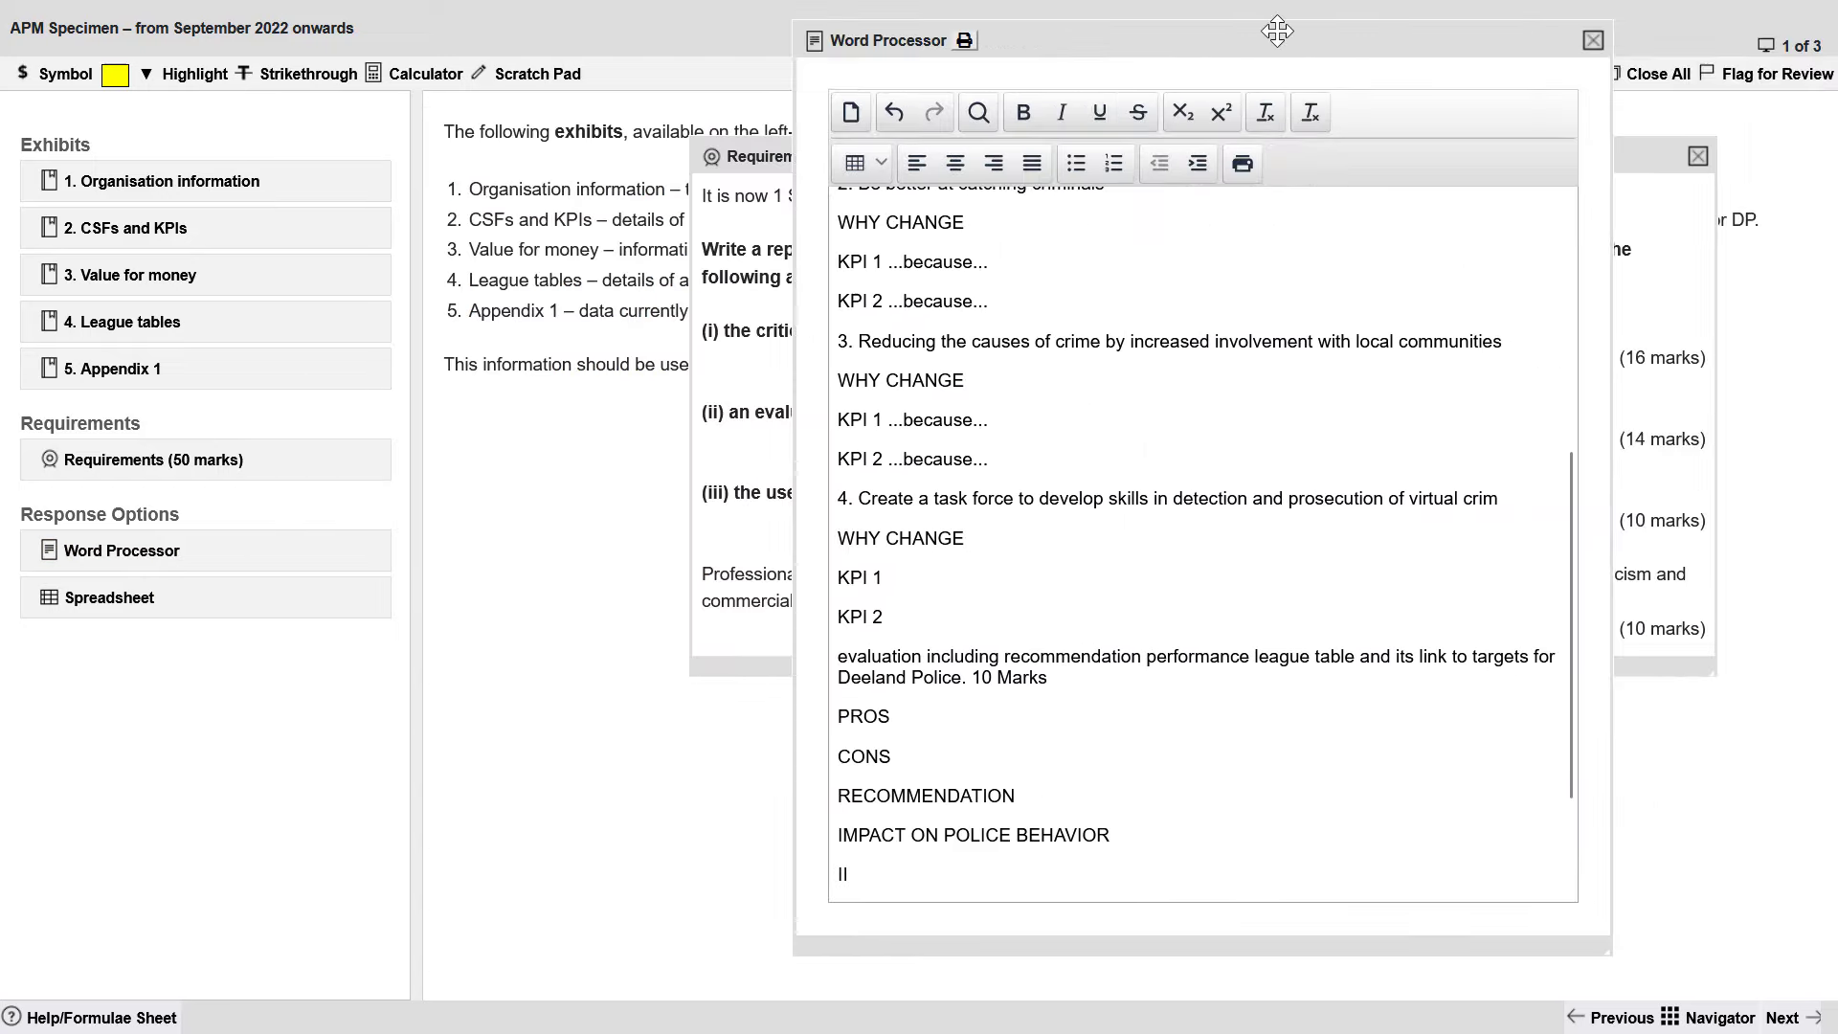
{"action": "left_click_drag", "start_coordinate": [1605, 943], "coordinate": [1771, 969]}
{"action": "left_click_drag", "start_coordinate": [1736, 581], "coordinate": [1760, 888]}
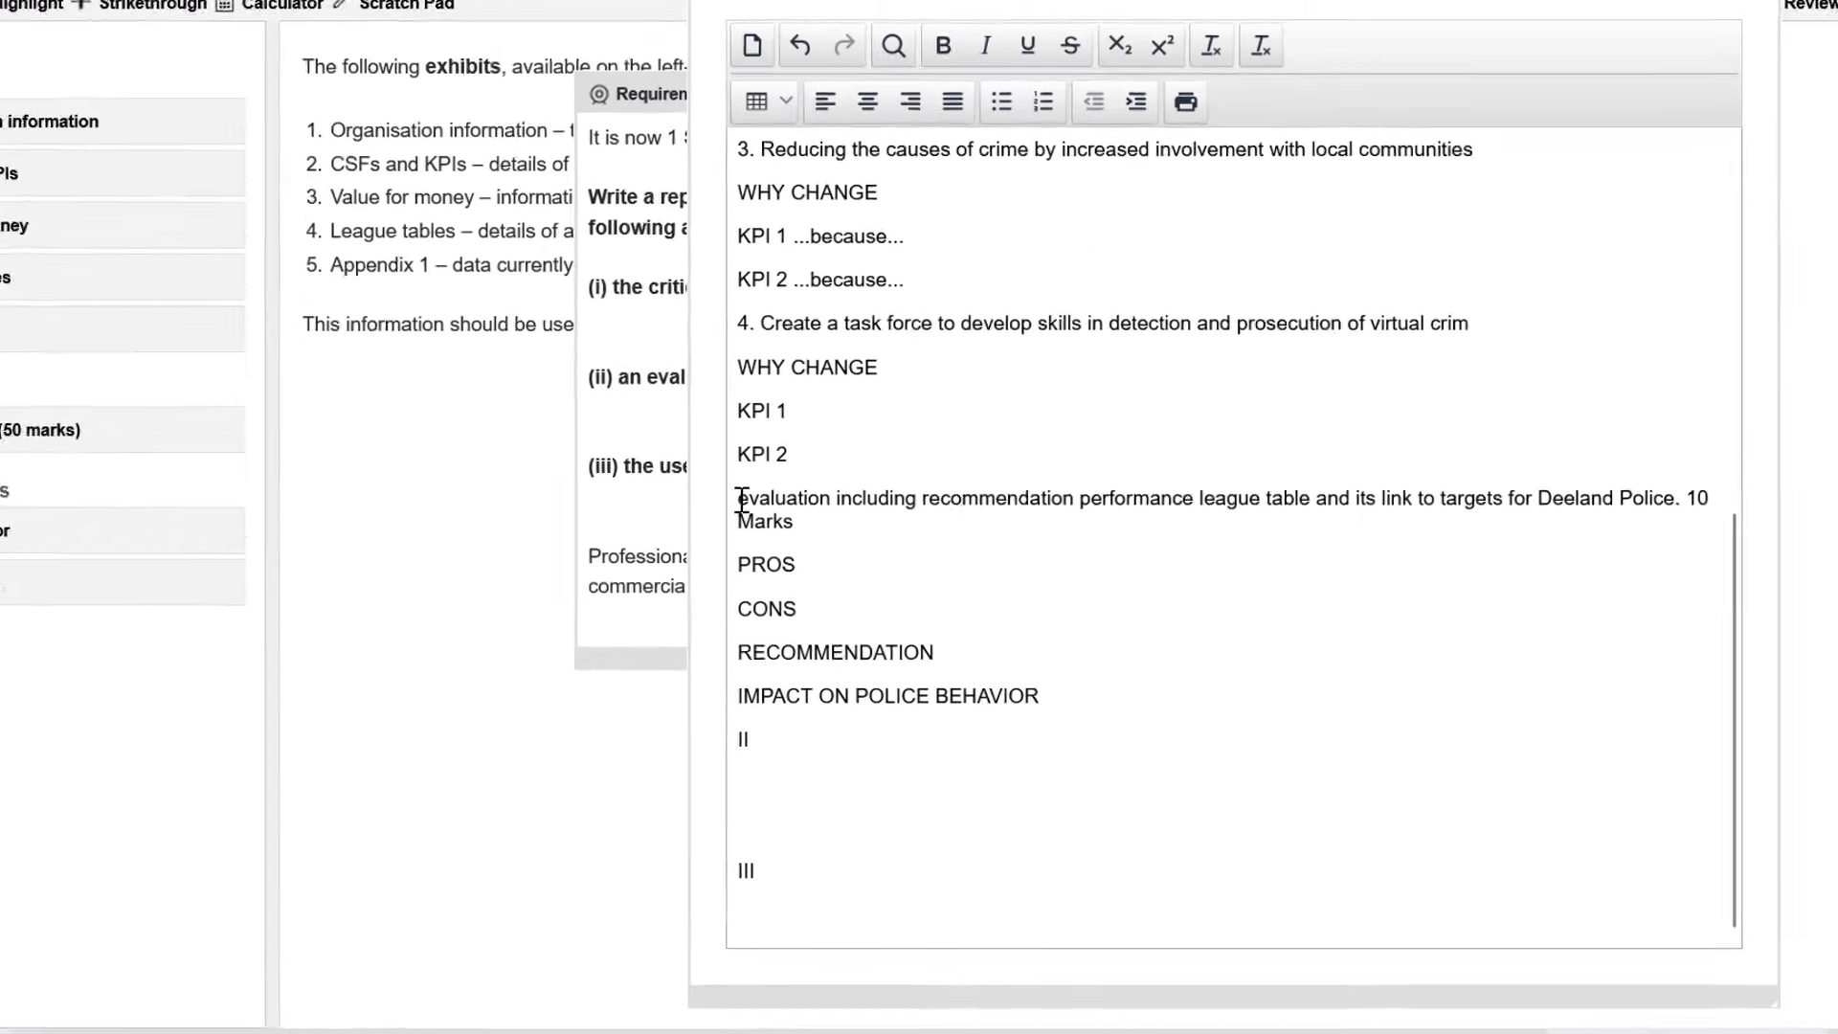
Highlight the evaluation requirement line and the PROS, CONS and RECOMMENDATION headings
{"action": "left_click_drag", "start_coordinate": [837, 523], "coordinate": [1271, 530]}
{"action": "left_click_drag", "start_coordinate": [979, 407], "coordinate": [1685, 405]}
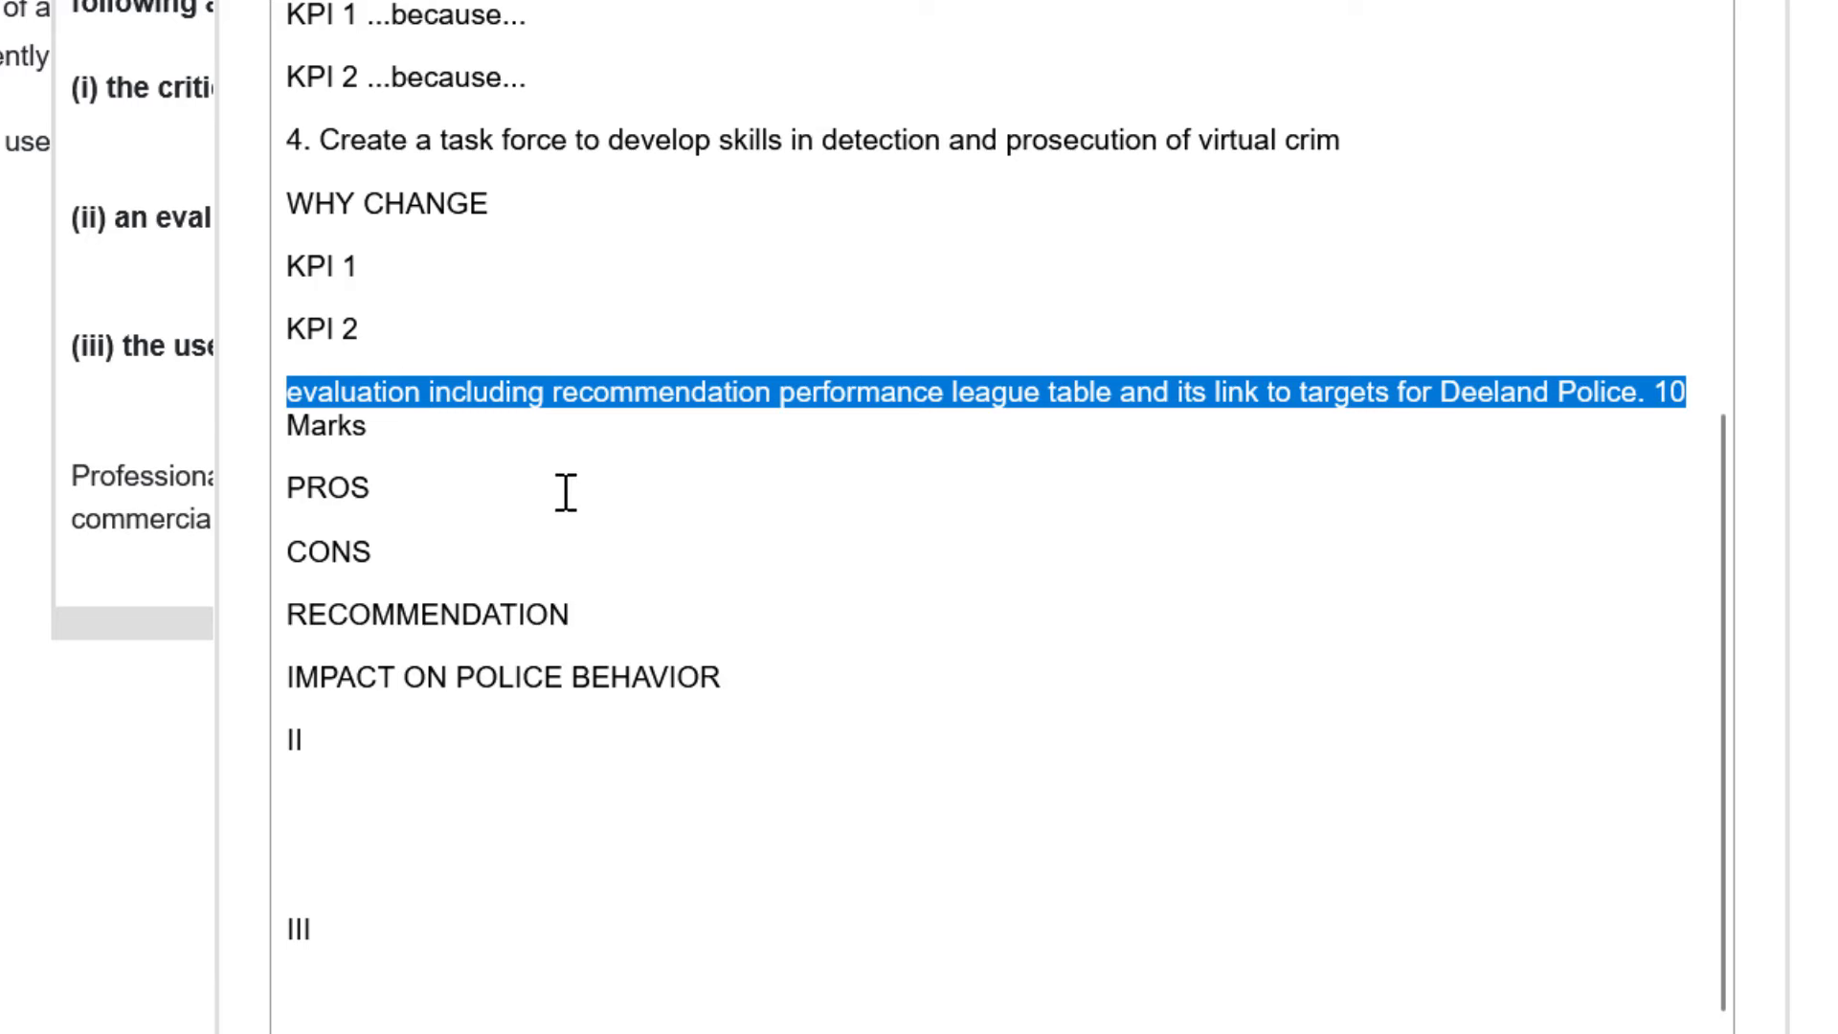
{"action": "left_click_drag", "start_coordinate": [294, 487], "coordinate": [370, 497]}
{"action": "left_click_drag", "start_coordinate": [289, 552], "coordinate": [382, 548]}
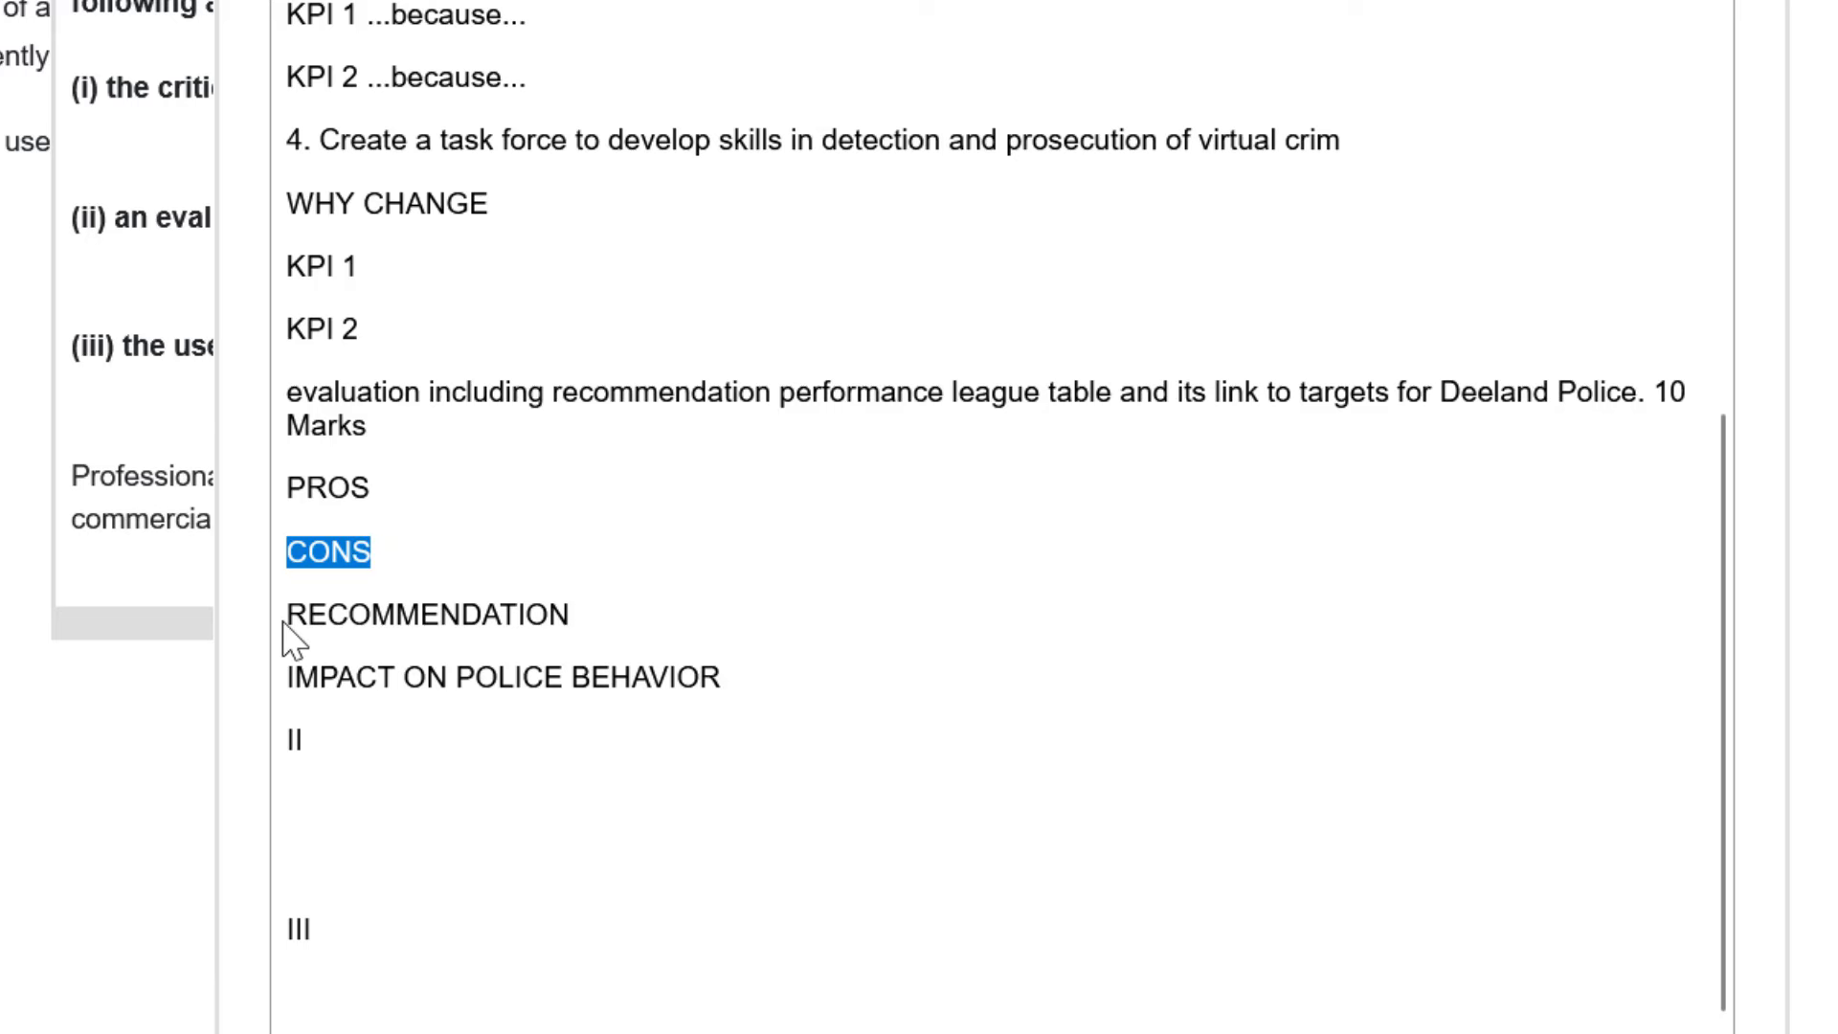
{"action": "left_click_drag", "start_coordinate": [287, 615], "coordinate": [579, 607]}
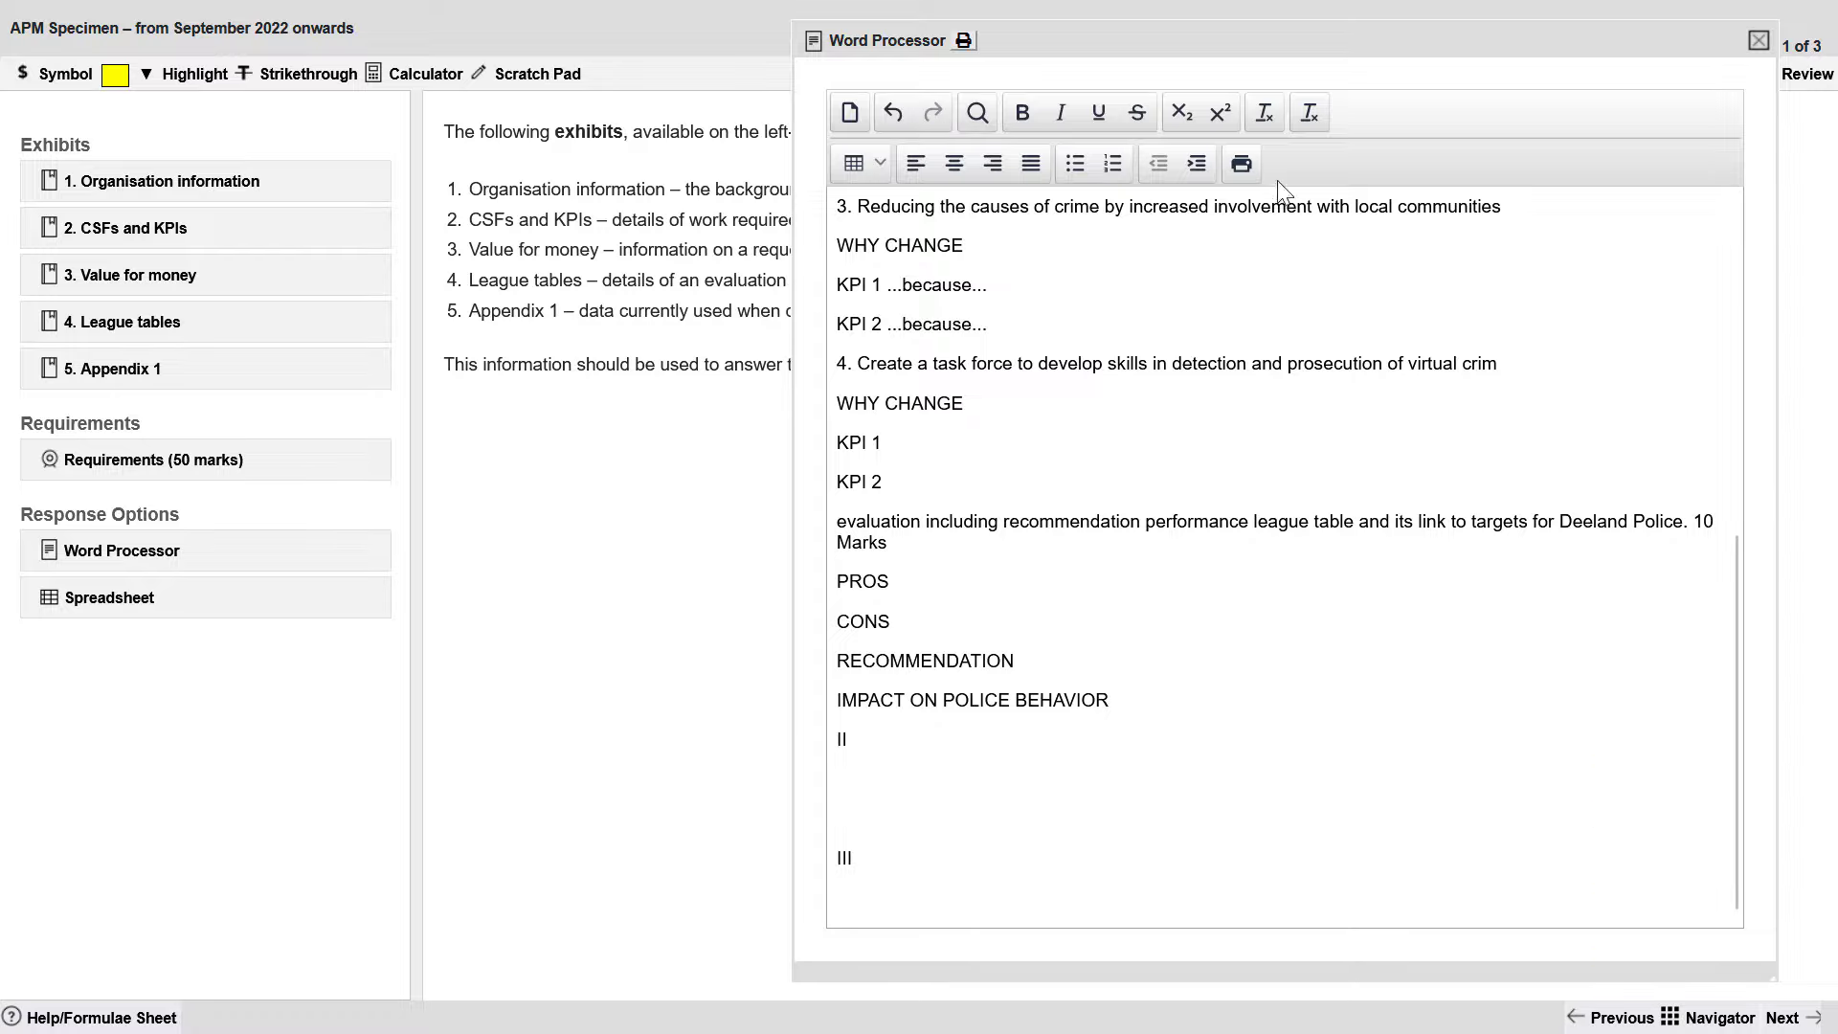
Check the marks available for the league table part in Requirements (50 marks)
{"action": "left_click", "coordinate": [204, 464]}
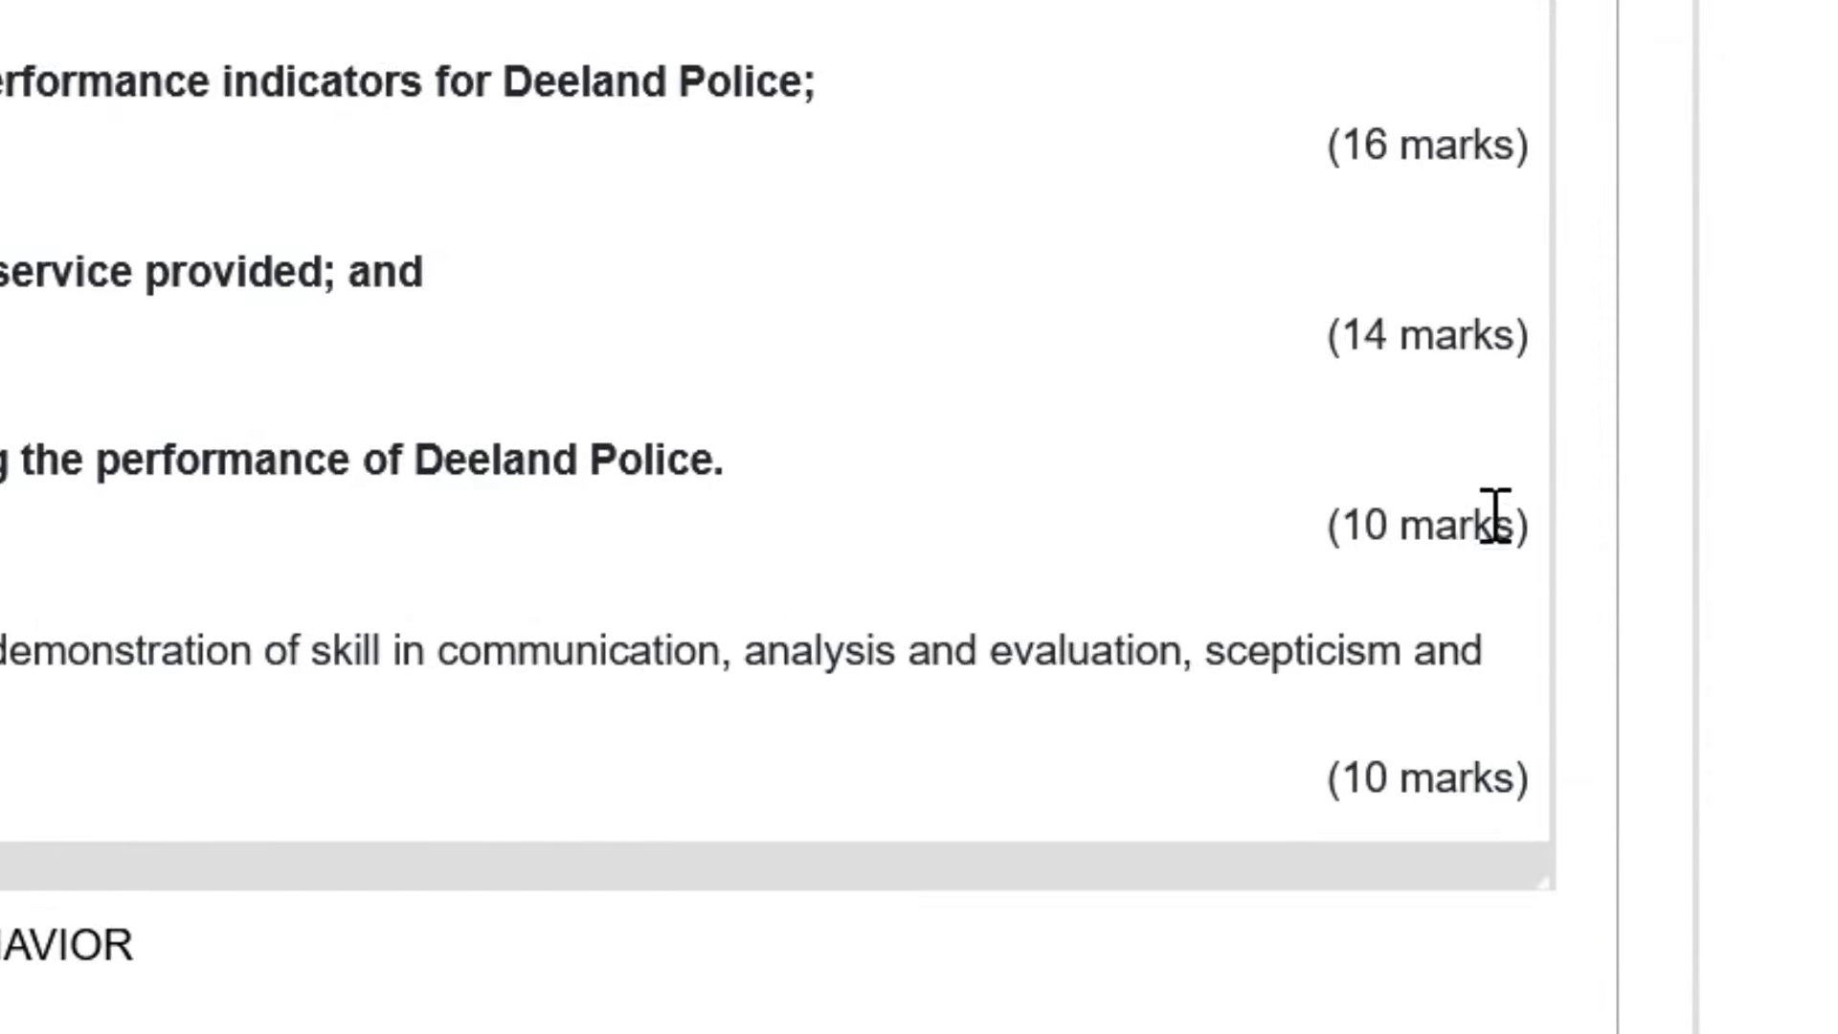
{"action": "left_click_drag", "start_coordinate": [1515, 524], "coordinate": [1287, 521]}
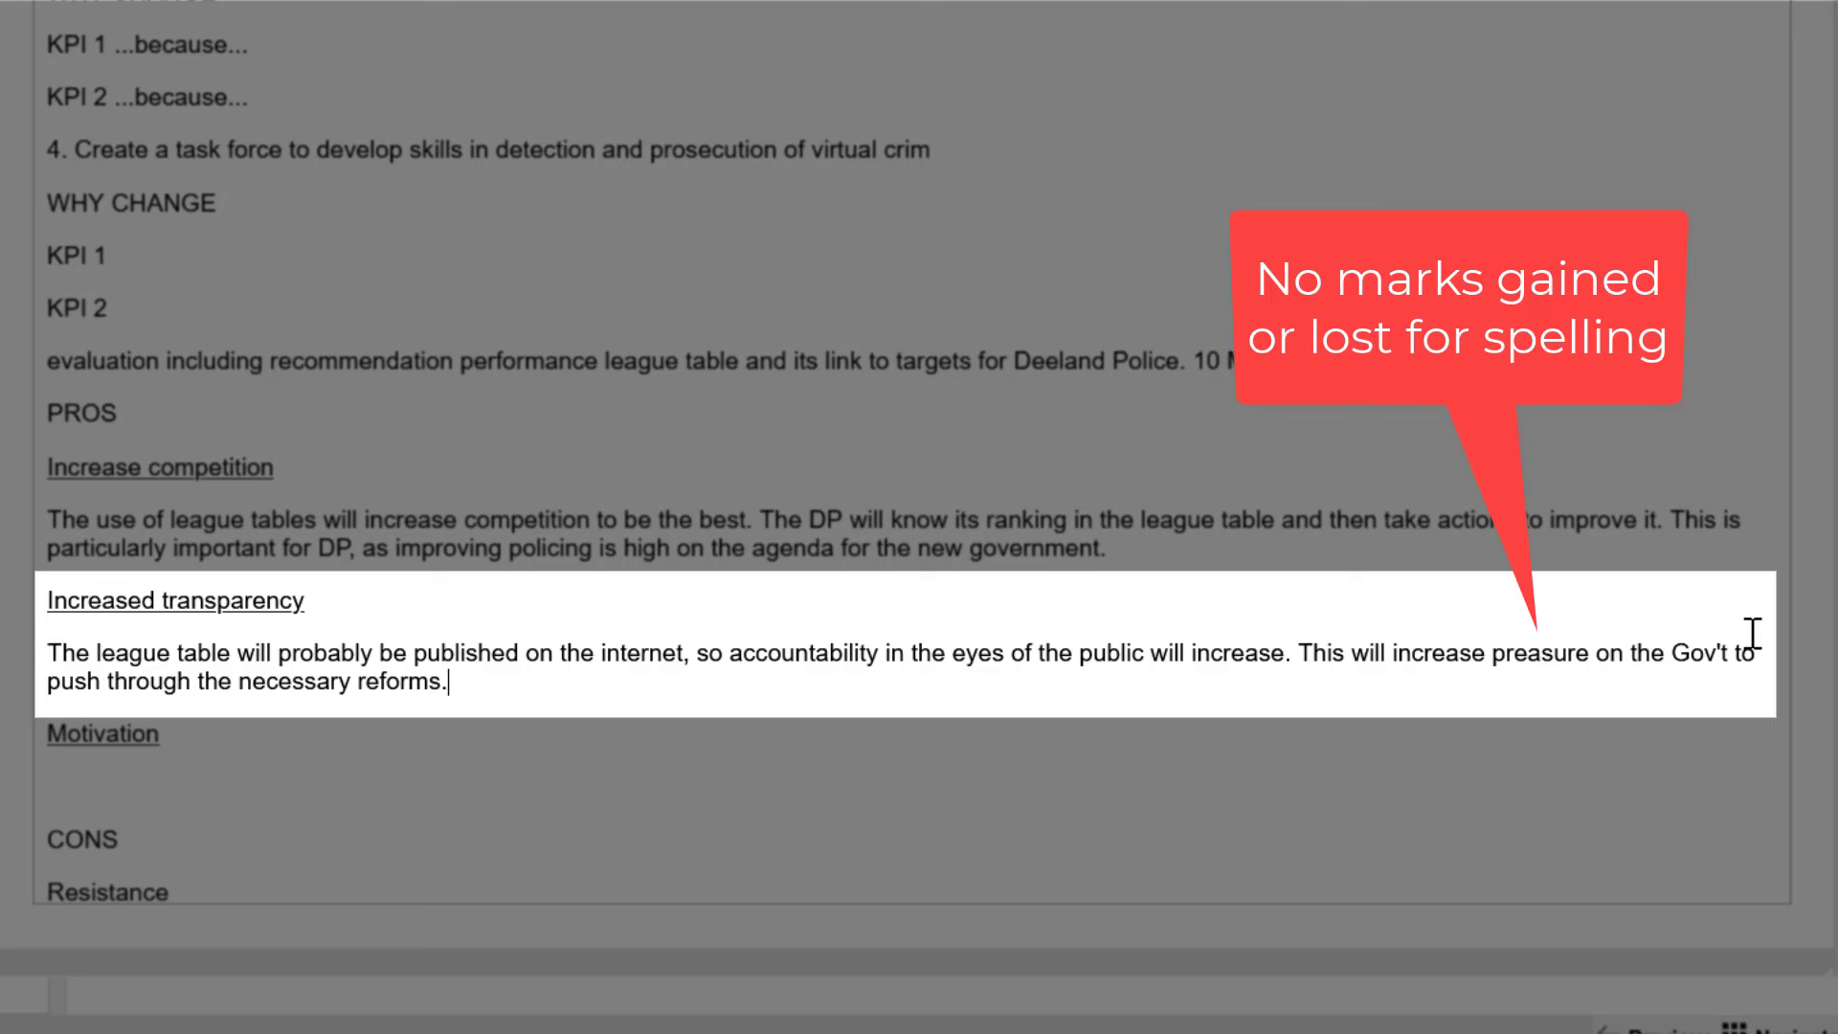
End the Increased transparency sentence with 'and improve policing in Deeland.'
{"action": "key", "text": "BackSpace"}
{"action": "type", "text": "and improve pol"}
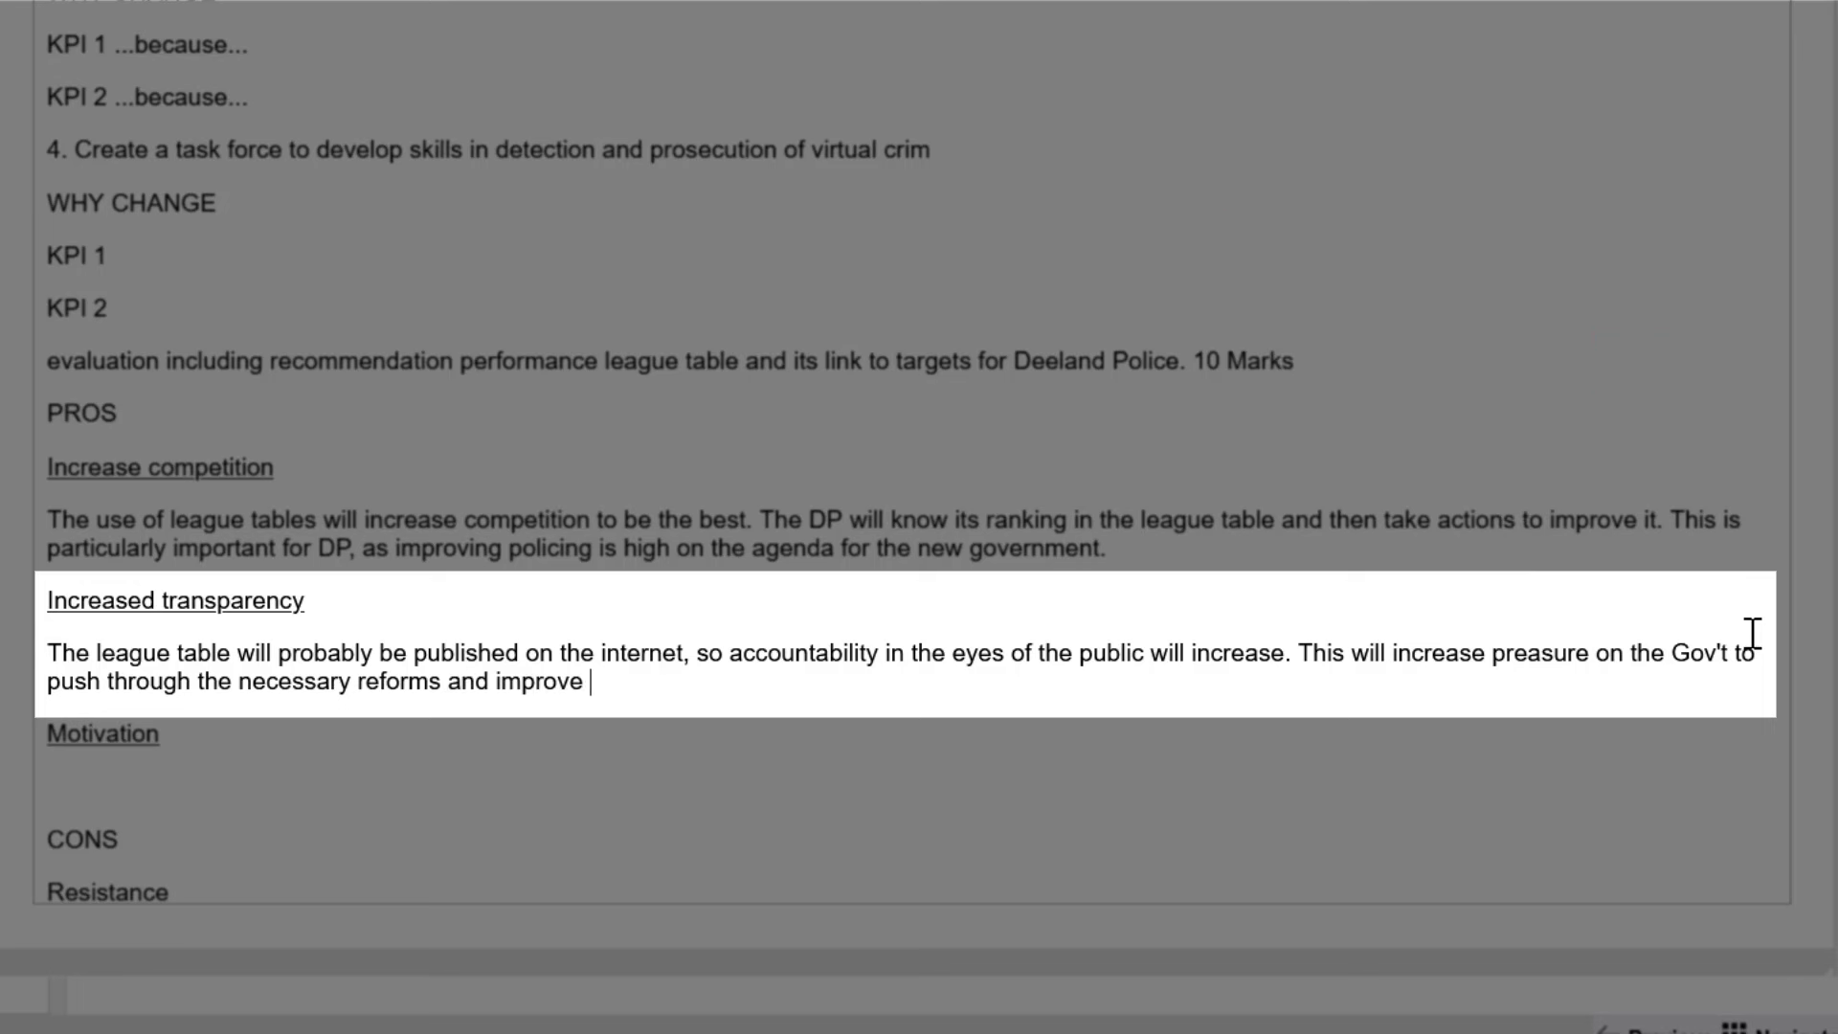
{"action": "type", "text": "icing in Deeland."}
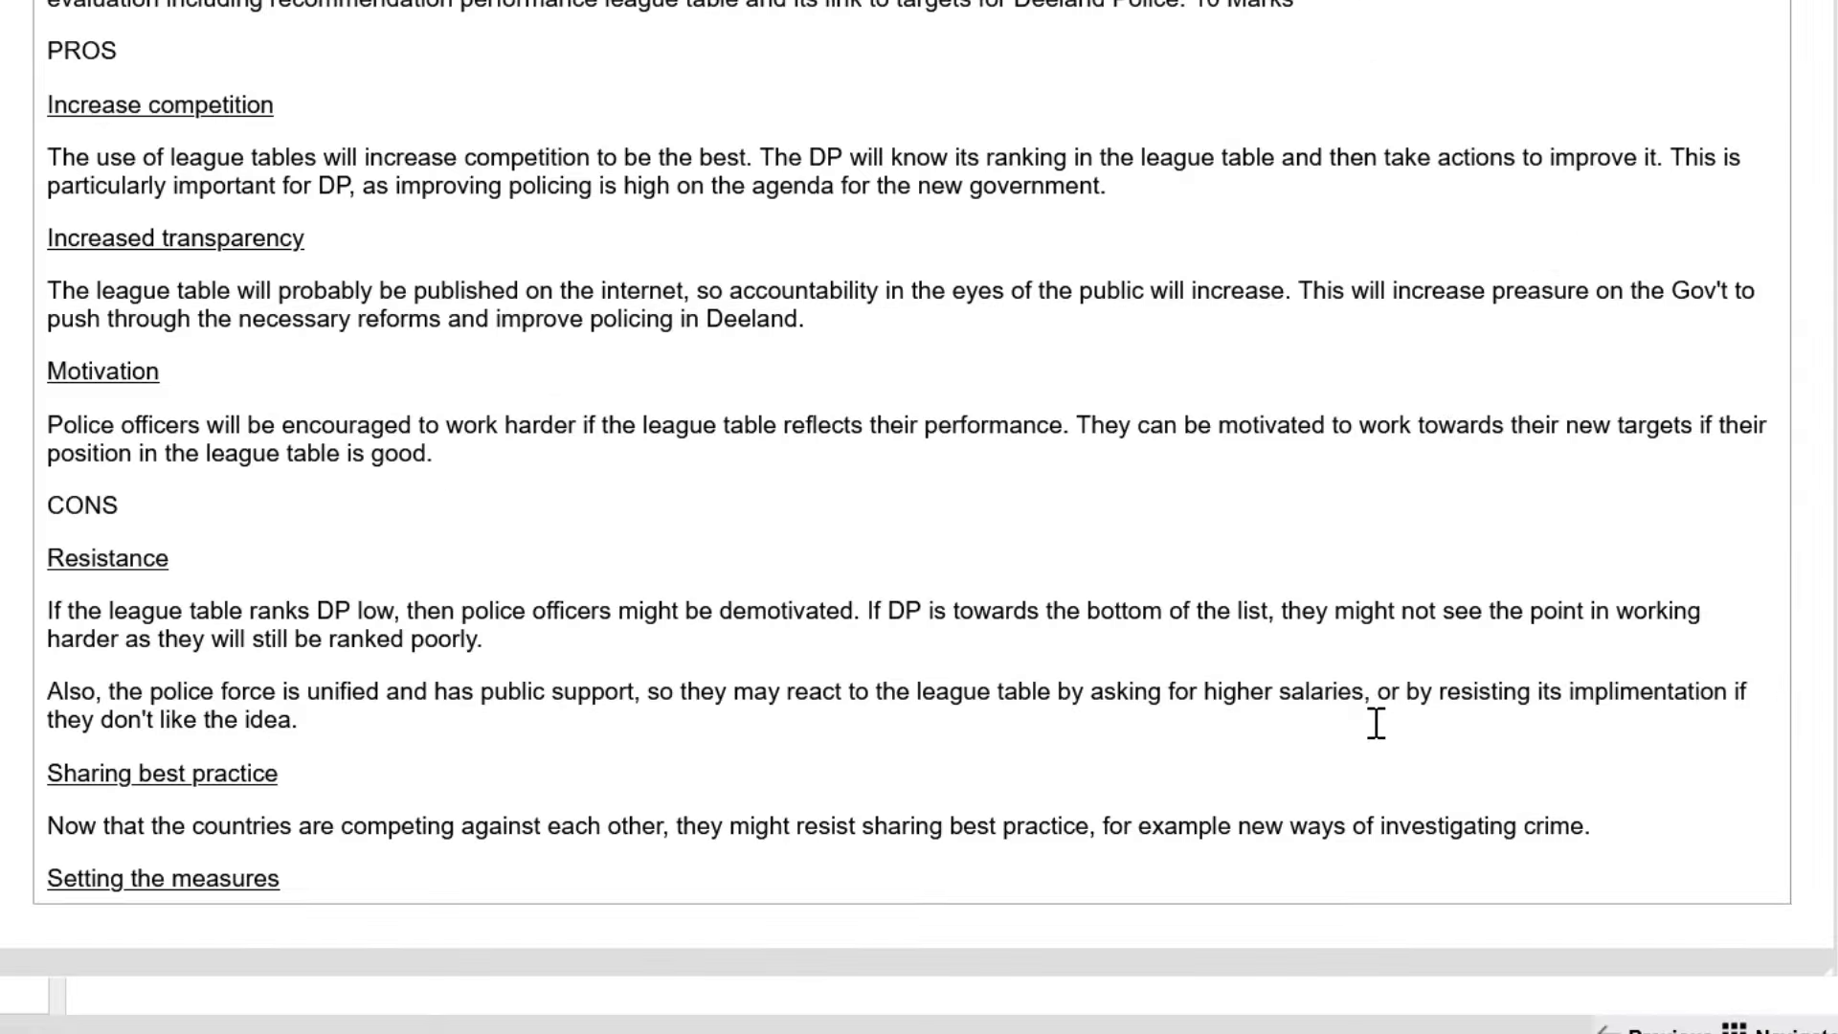
{"action": "scroll", "coordinate": [1376, 722], "scroll_direction": "down", "scroll_amount": 2}
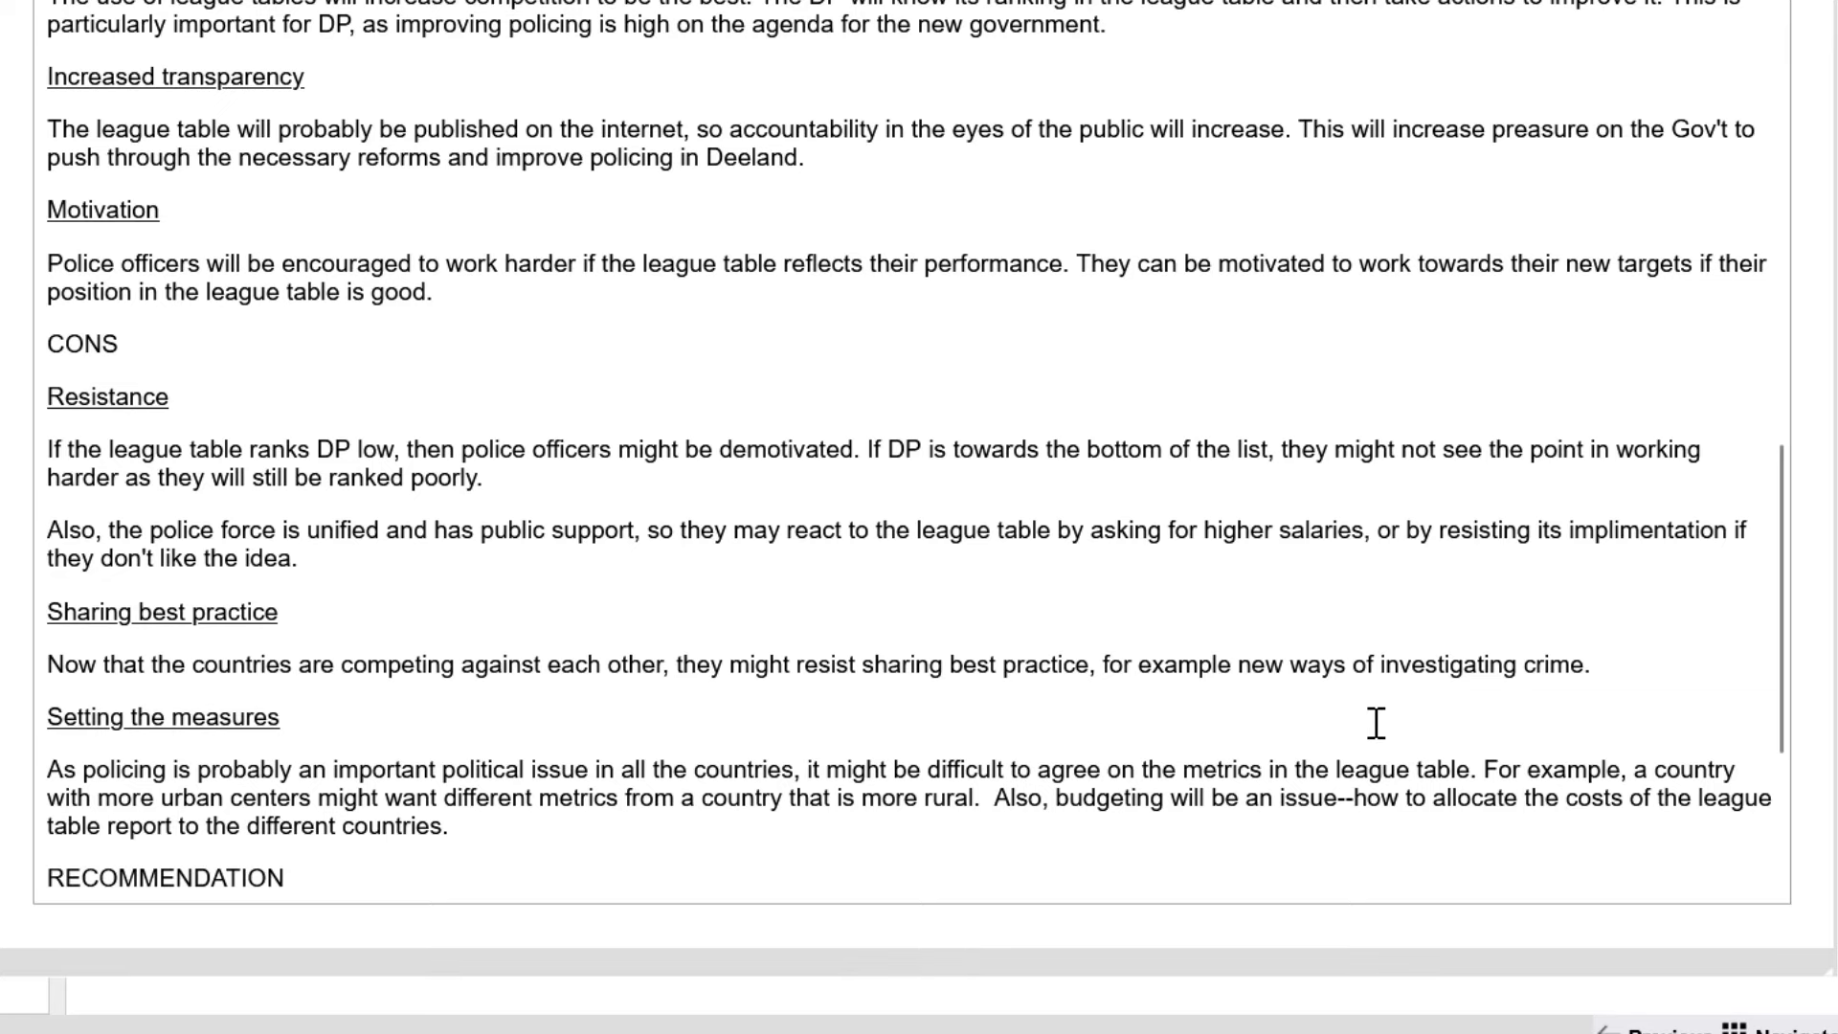
{"action": "scroll", "coordinate": [1376, 723], "scroll_direction": "down", "scroll_amount": 2}
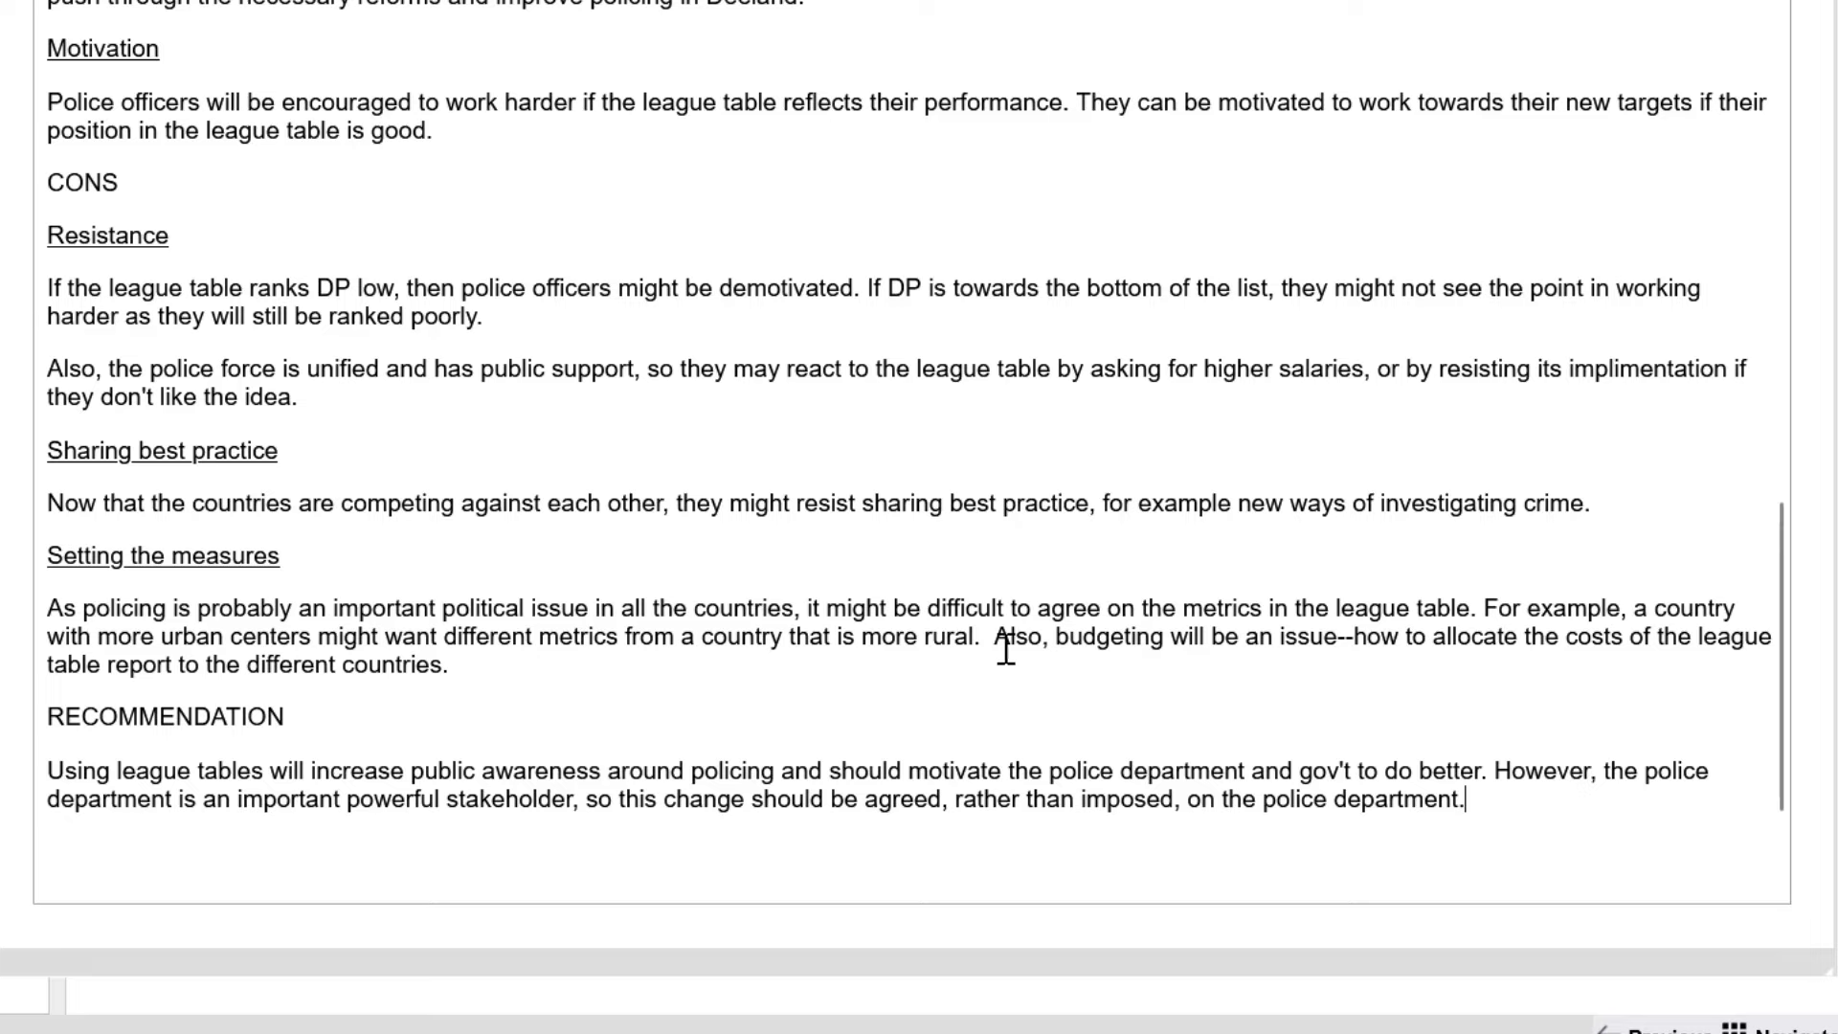
{"action": "scroll", "coordinate": [1001, 649], "scroll_direction": "up", "scroll_amount": 1}
{"action": "scroll", "coordinate": [1000, 649], "scroll_direction": "up", "scroll_amount": 2}
{"action": "scroll", "coordinate": [1001, 649], "scroll_direction": "down", "scroll_amount": 3}
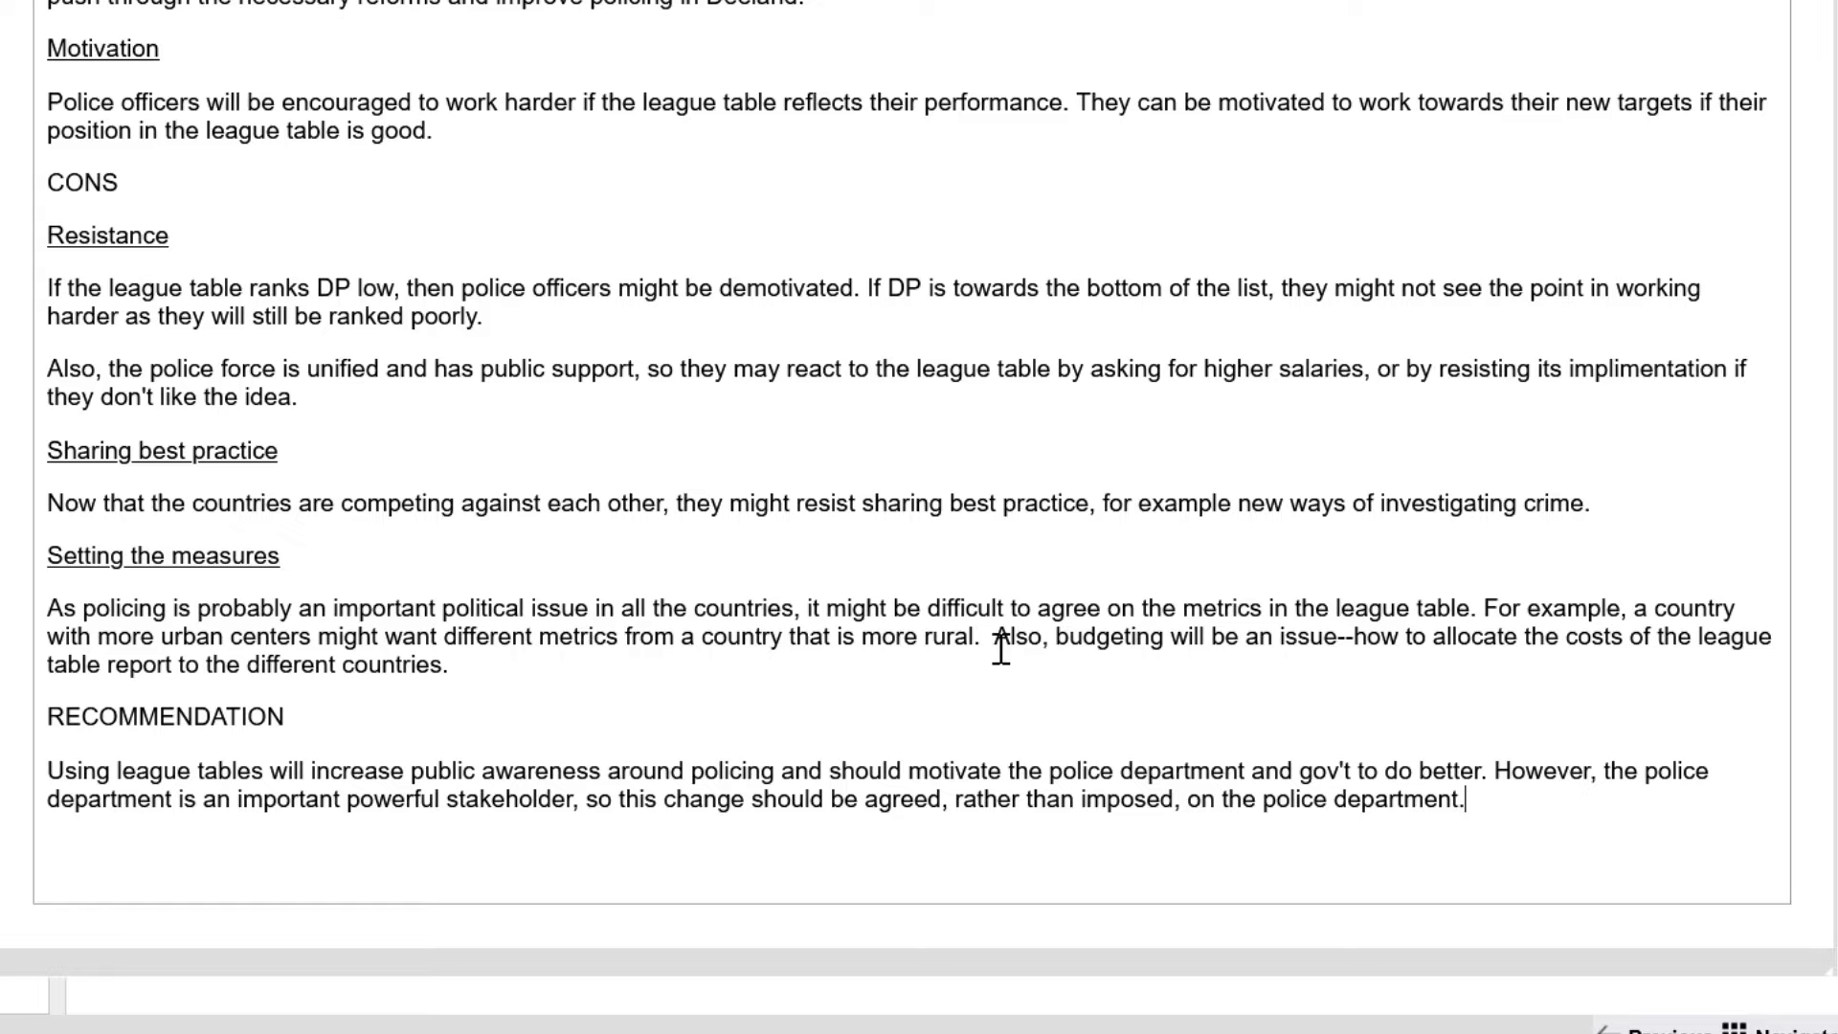
{"action": "scroll", "coordinate": [1042, 575], "scroll_direction": "up", "scroll_amount": 2}
{"action": "scroll", "coordinate": [1045, 574], "scroll_direction": "up", "scroll_amount": 2}
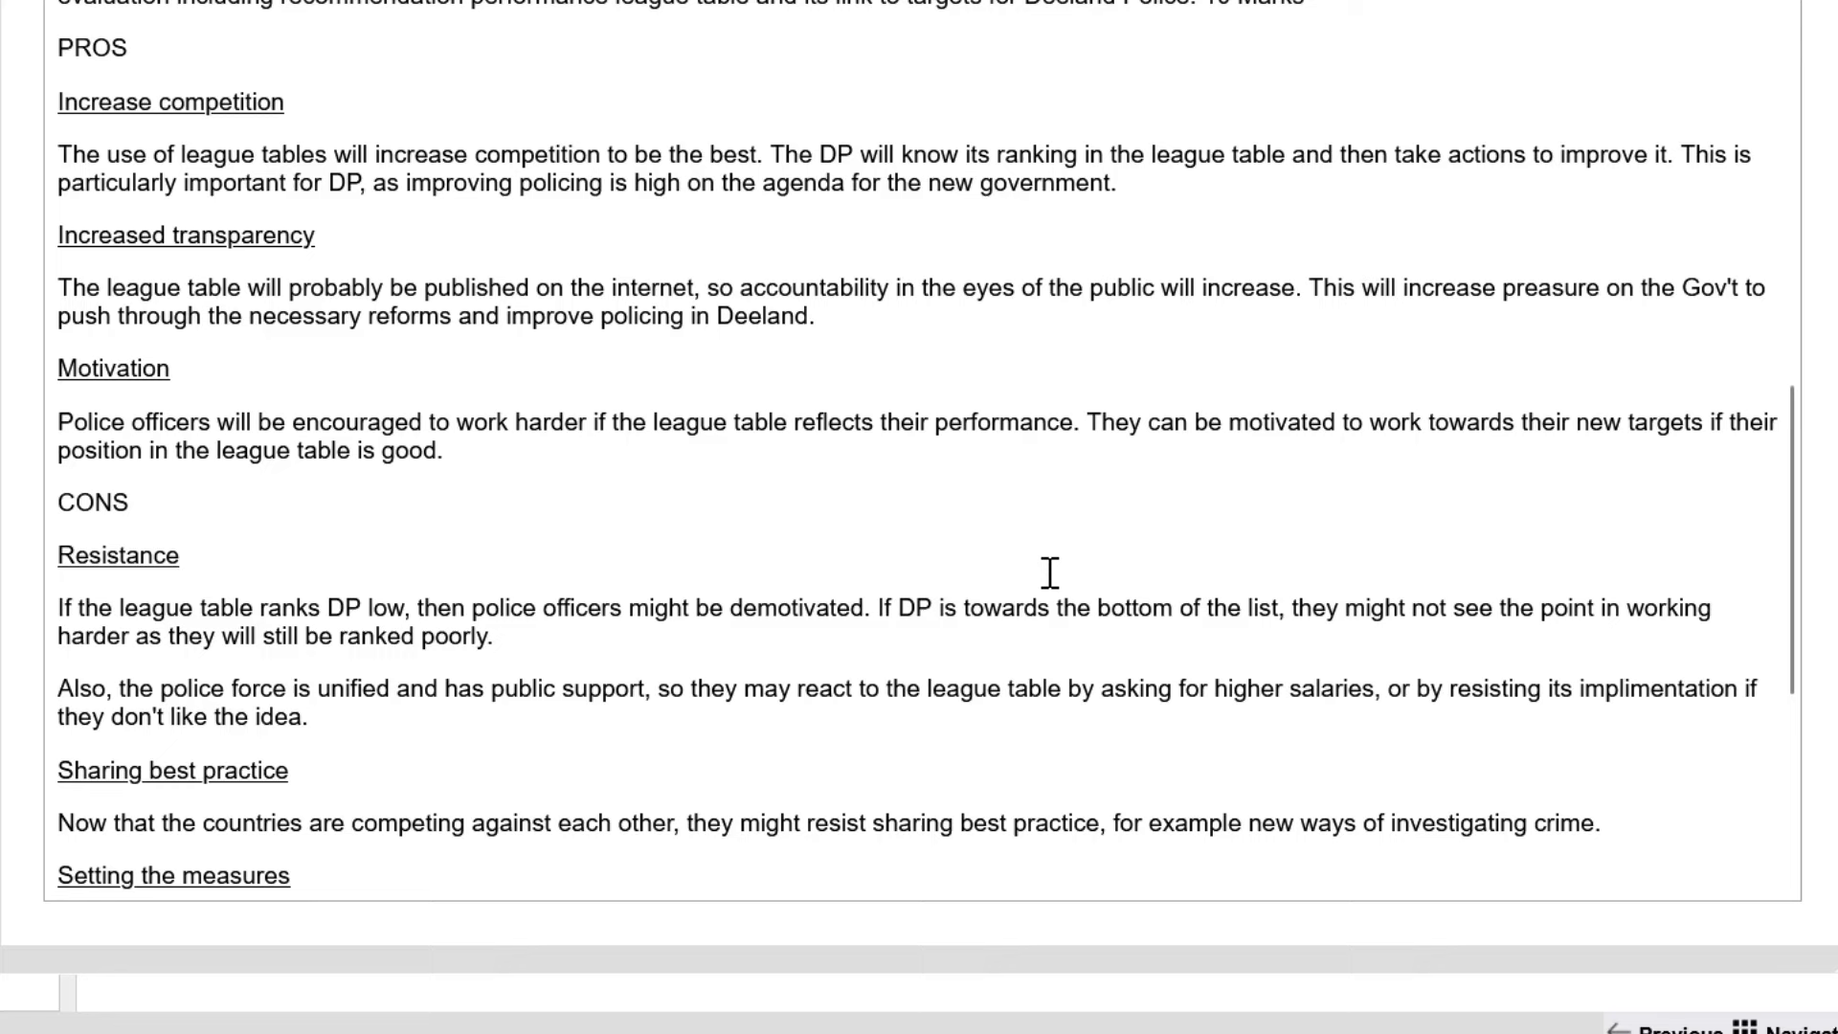